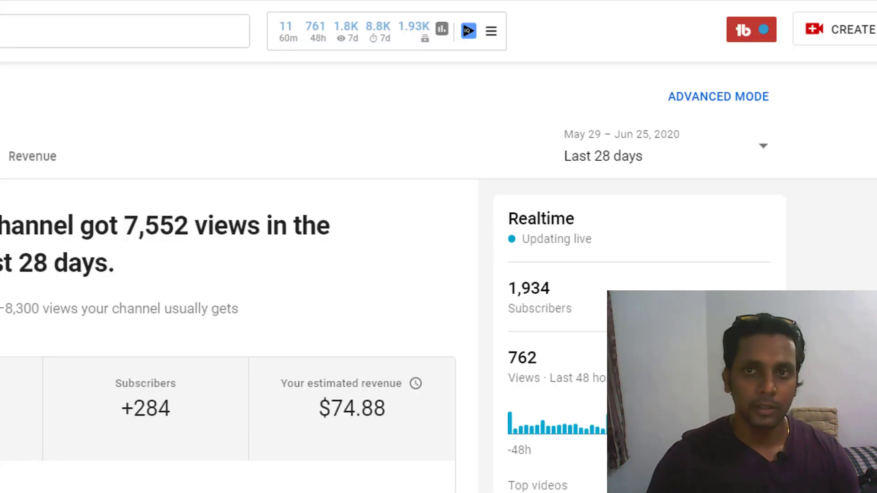
left_click(364, 39)
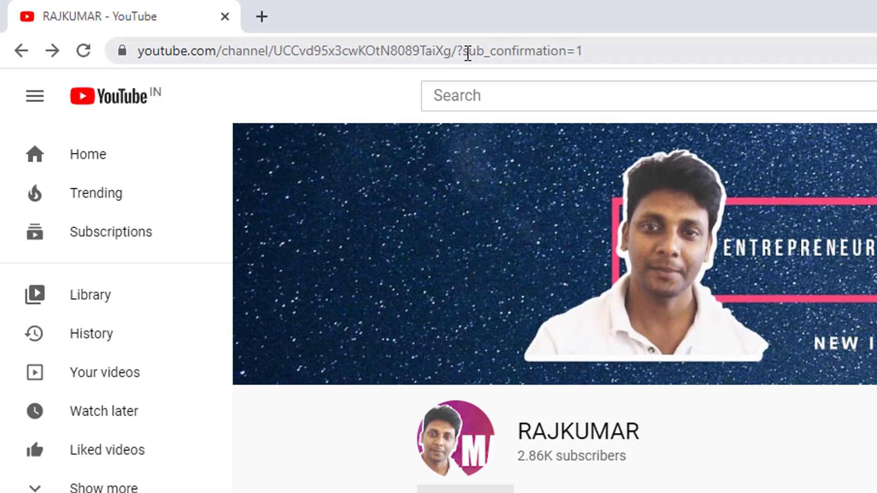
Highlight the ?sub_confirmation=1 suffix at the end of the YouTube channel URL.
left_click_drag(458, 51, 703, 57)
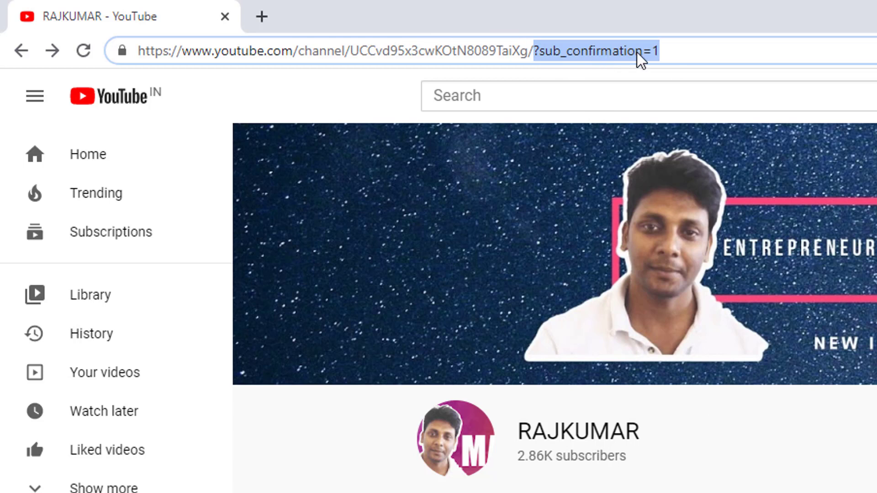
left_click(693, 53)
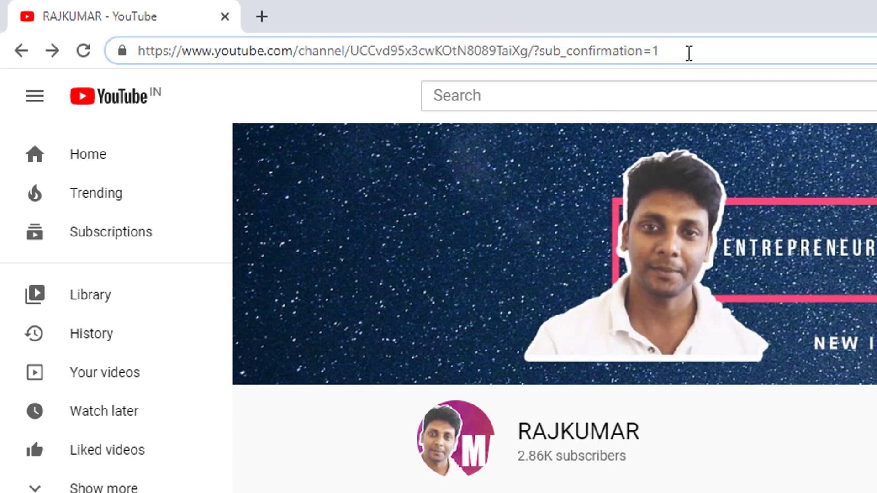
left_click_drag(688, 53, 533, 53)
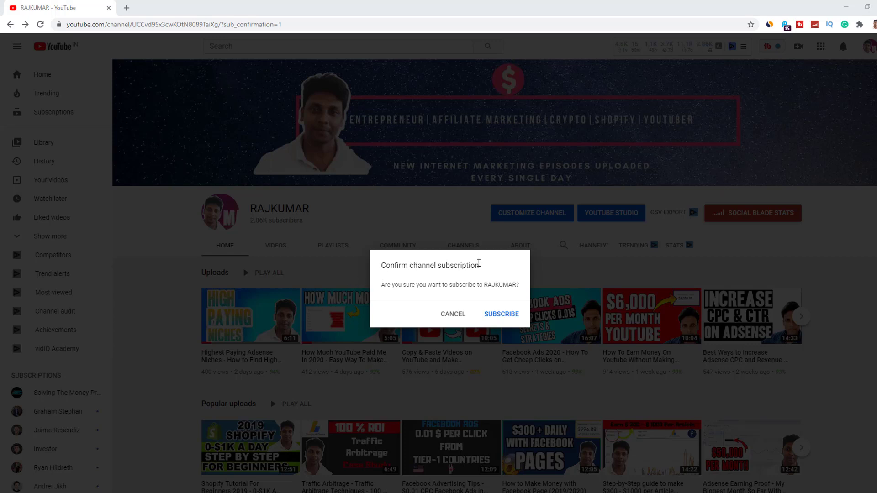
Select the complete channel URL including the subscription confirmation suffix.
left_click(234, 25)
triple_click(234, 25)
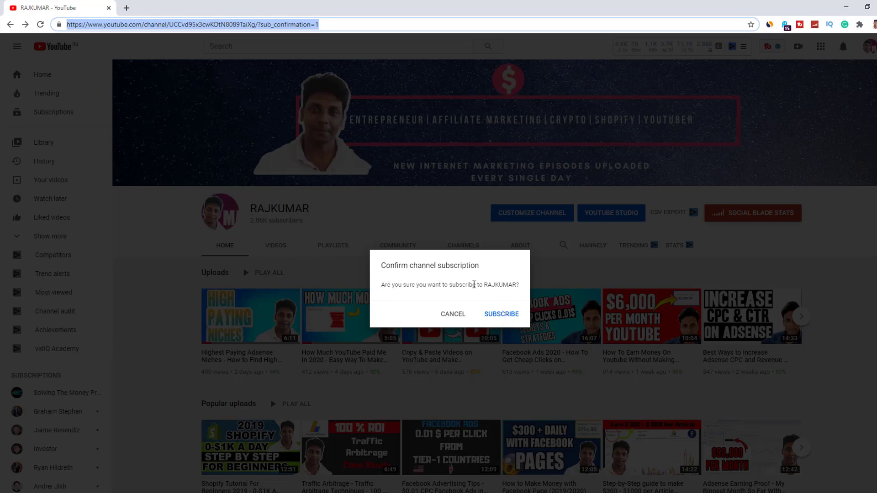
double_click(231, 27)
left_click(231, 27)
left_click(606, 313)
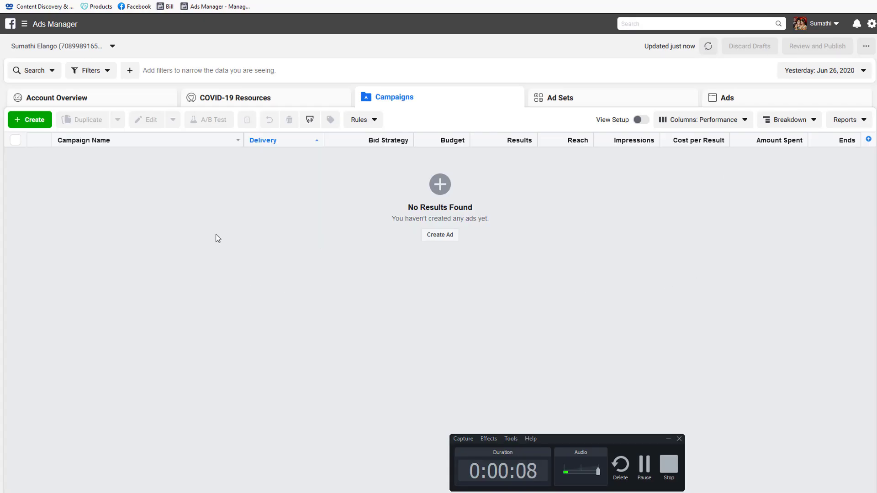
Start a new campaign in Facebook Ads Manager, dismissing the unfinished draft and choosing Traffic as the marketing objective.
left_click(26, 120)
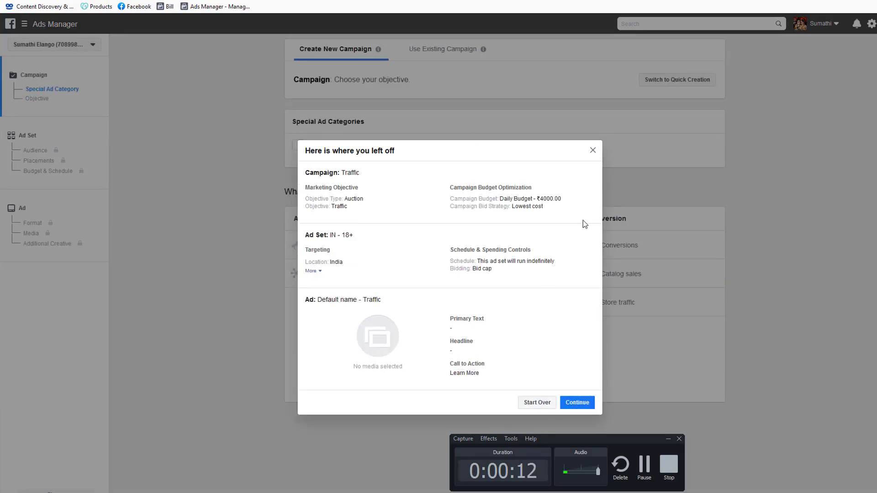
left_click(593, 150)
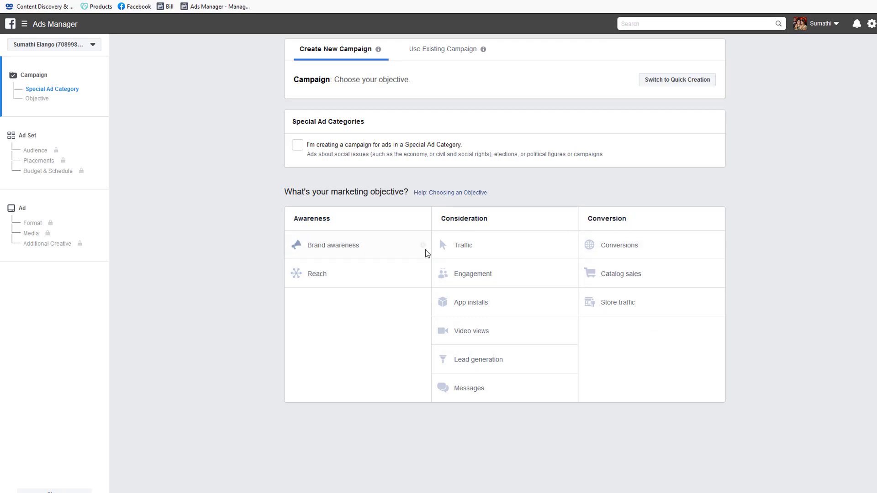
left_click(462, 243)
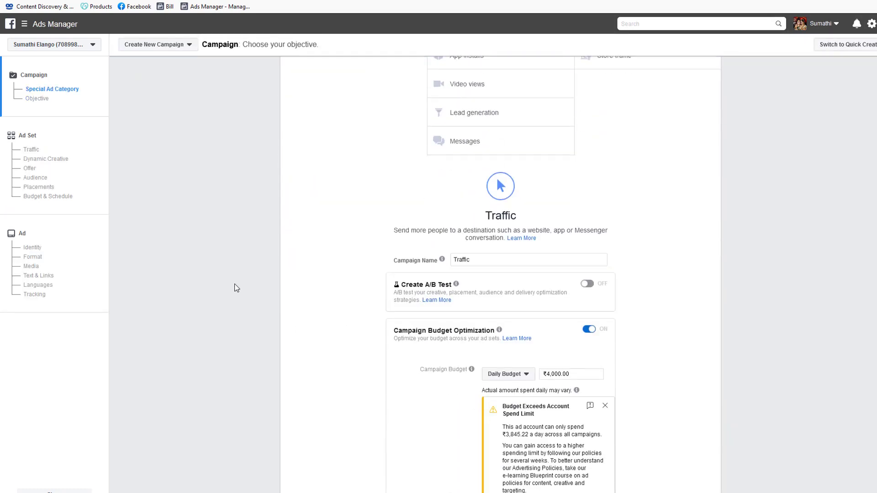
Turn off Campaign Budget Optimization and continue to the Audience settings of the ad set.
scroll(447, 228, "up", 1)
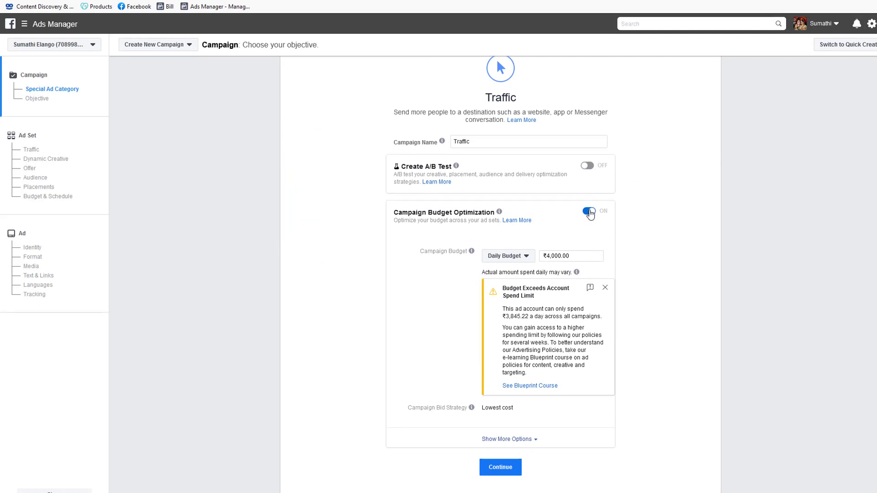
left_click(589, 211)
left_click(500, 429)
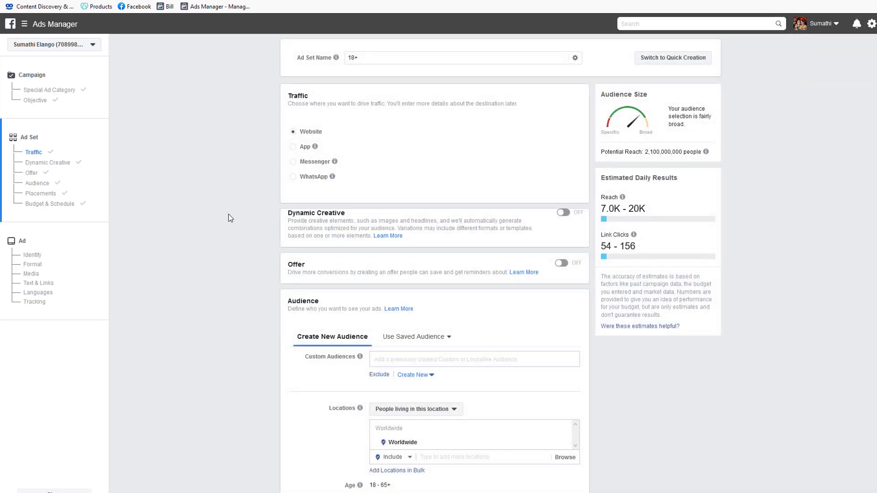
scroll(248, 265, "down", 4)
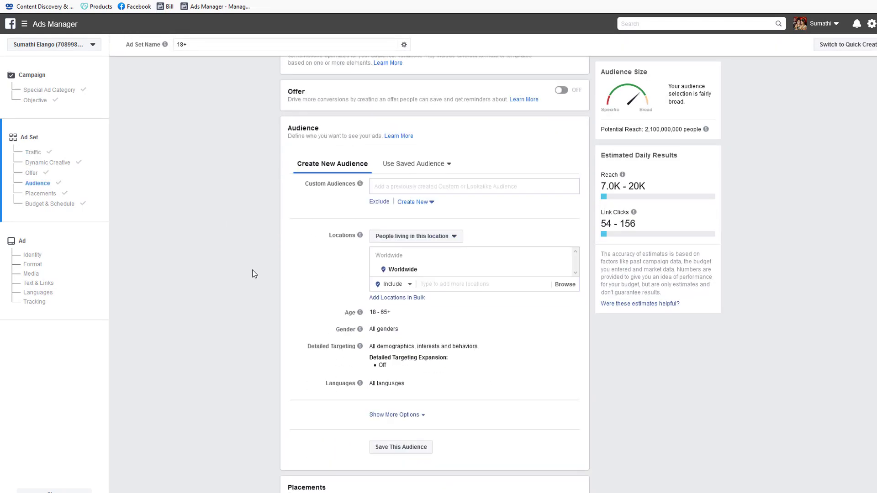
scroll(253, 271, "down", 2)
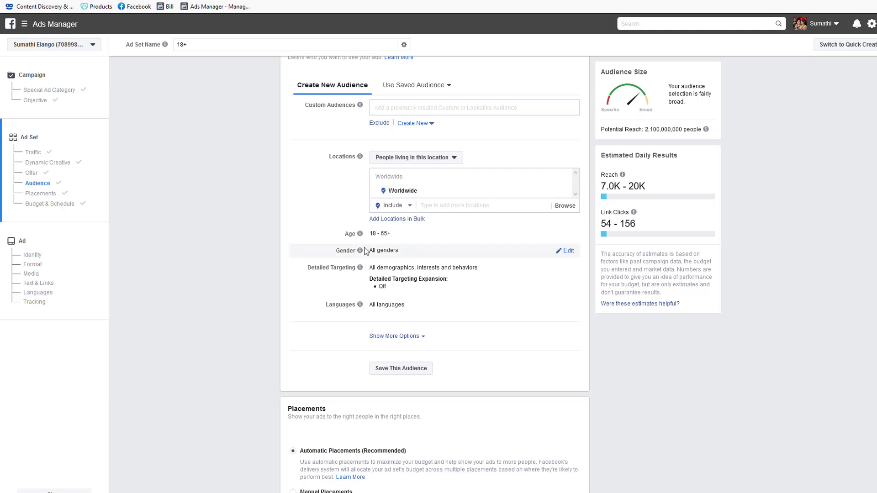
scroll(361, 250, "down", 1)
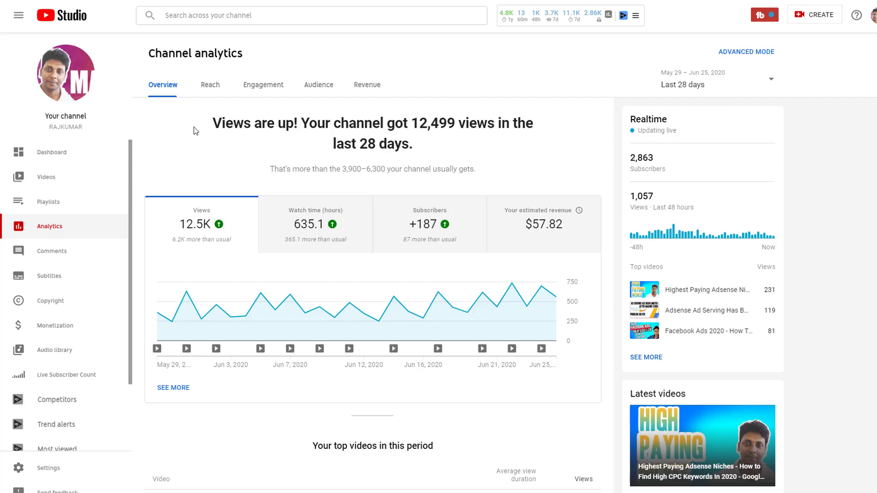
Switch to YouTube Studio and examine the channel's Audience analytics, including top countries, age and gender.
left_click(318, 85)
scroll(464, 248, "down", 5)
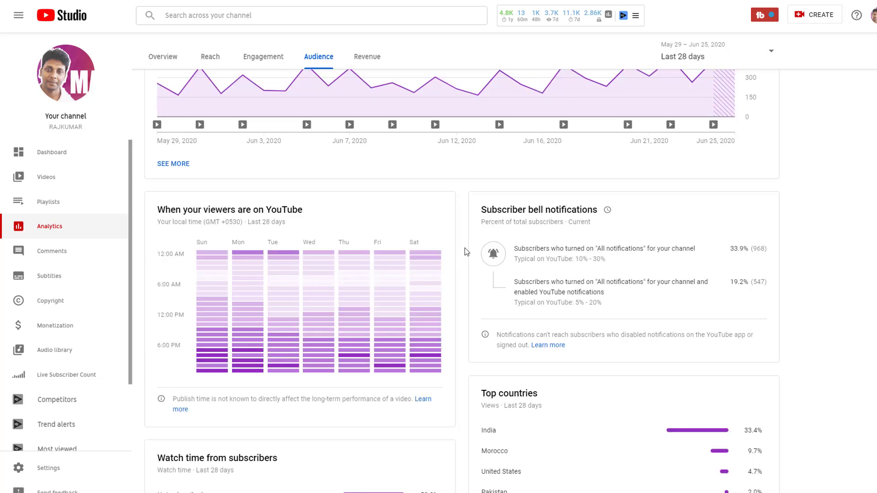
scroll(464, 248, "down", 1)
scroll(464, 248, "down", 3)
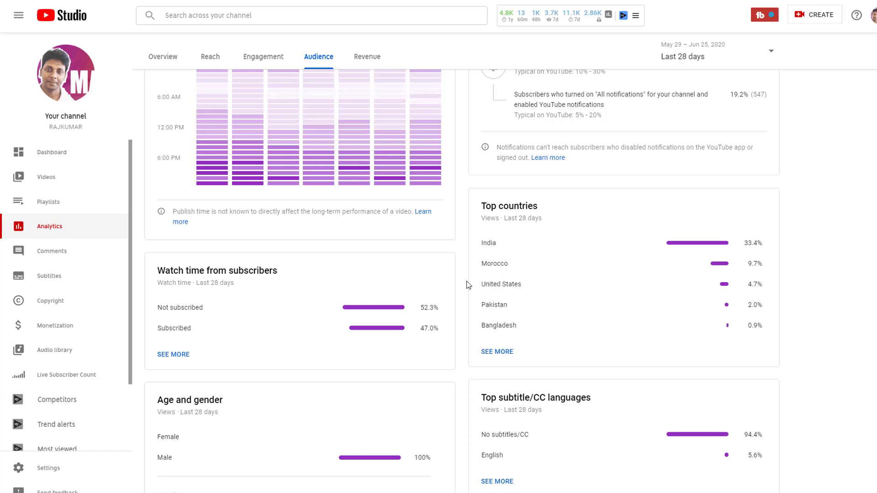
scroll(430, 284, "up", 7)
scroll(440, 301, "down", 8)
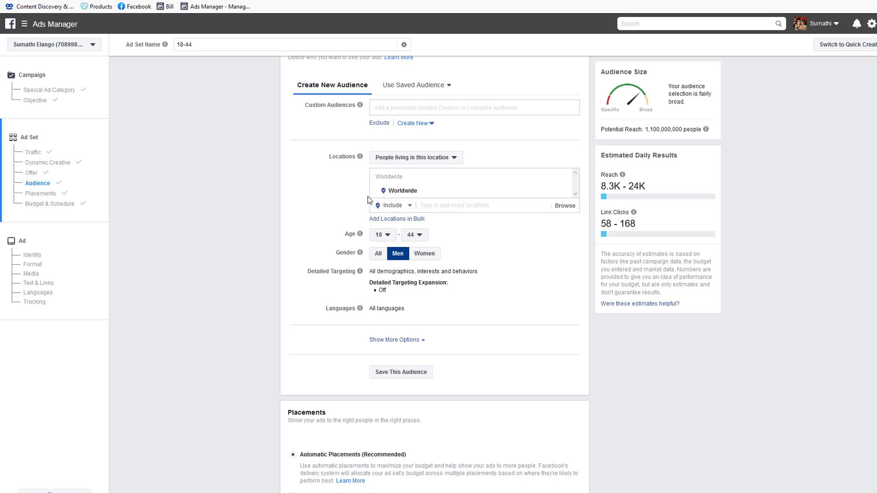
Return to Ads Manager and add Tai Lopez as an interest in the ad set's detailed targeting.
scroll(307, 255, "down", 1)
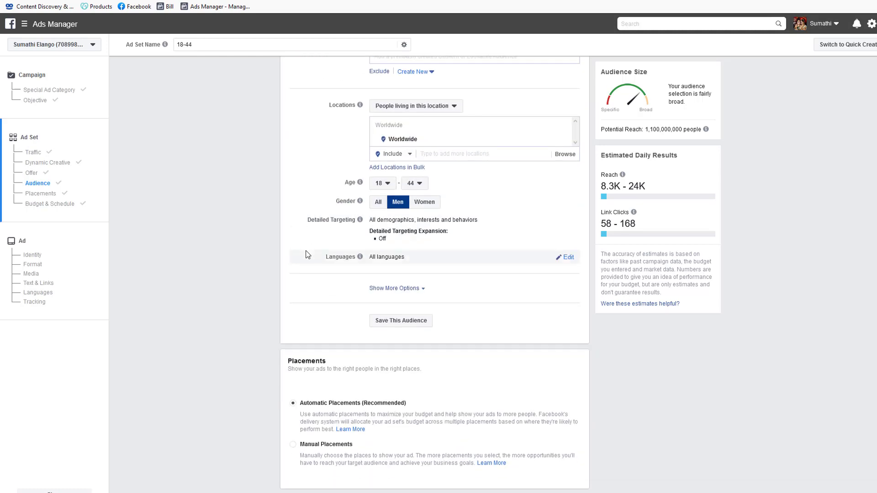
scroll(306, 255, "down", 1)
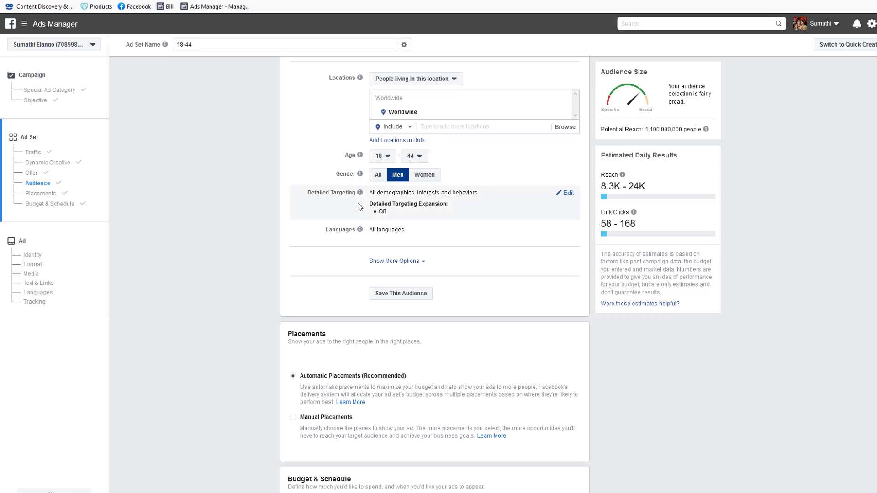
left_click(295, 209)
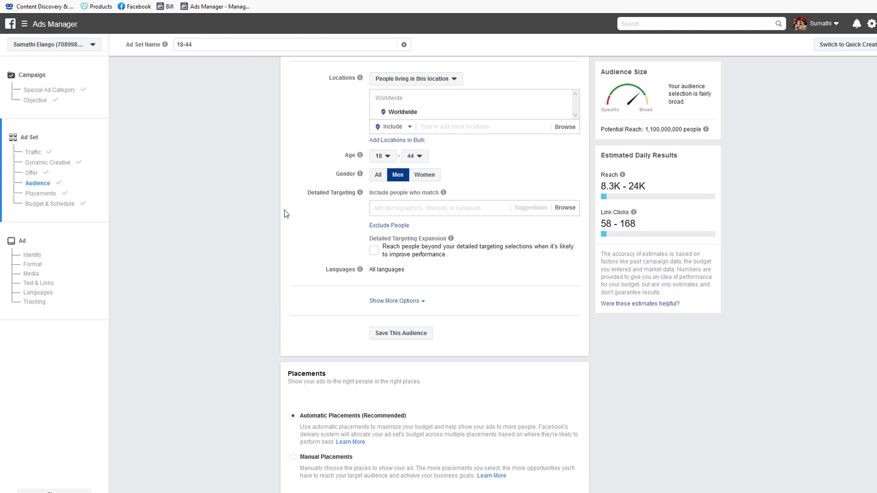
left_click(421, 210)
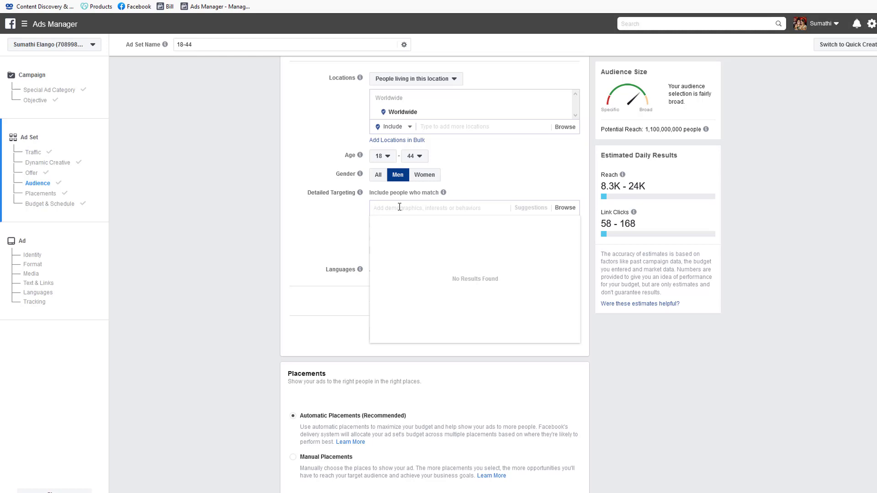
type("TA")
type("I LOPEZ")
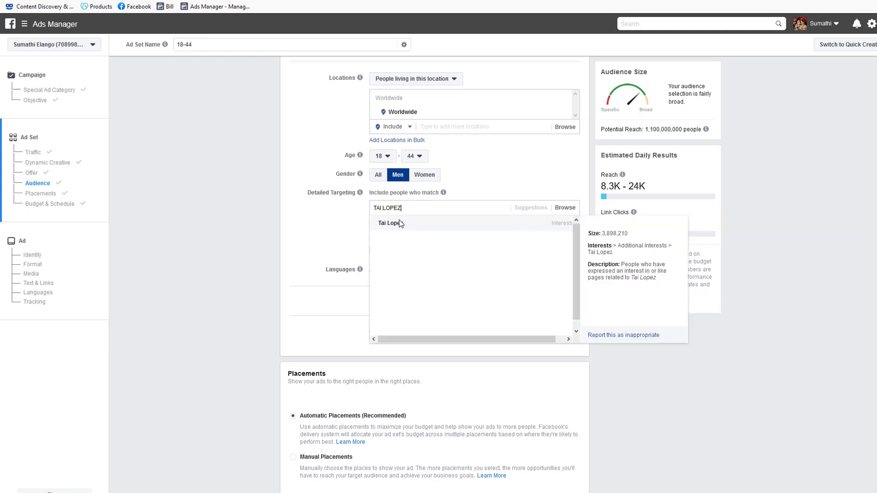
left_click(400, 223)
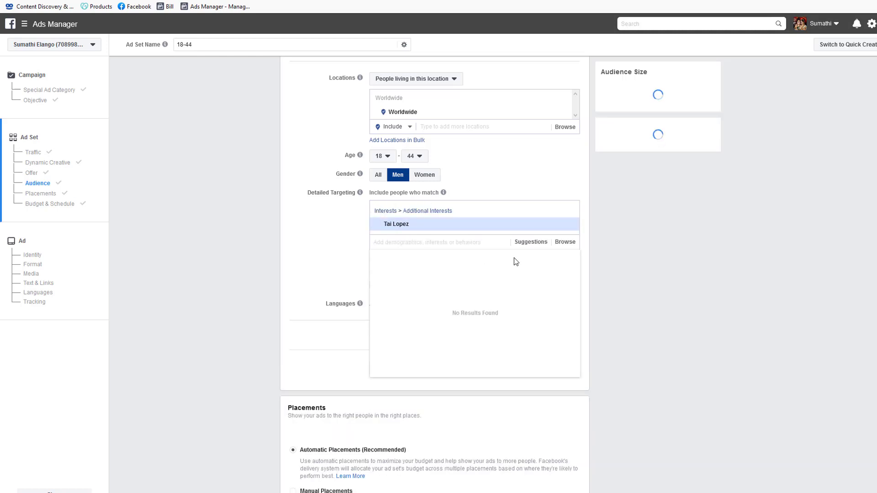
Add the suggested interests Gary Vaynerchuk, Grant Cardone and Rich Dad Poor Dad to the detailed targeting.
left_click(532, 243)
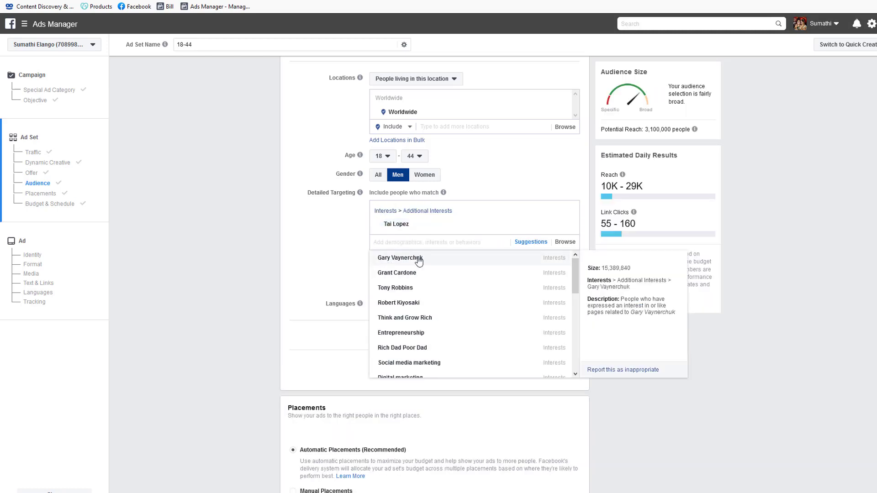
left_click(419, 260)
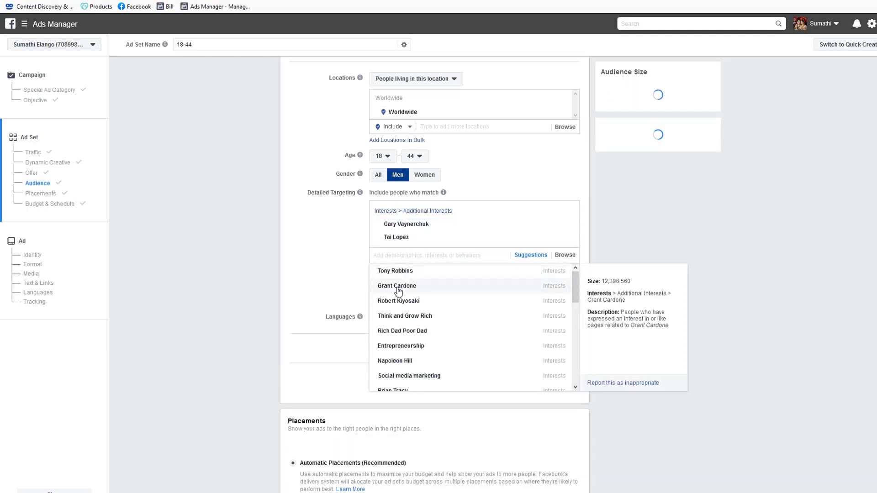
left_click(406, 286)
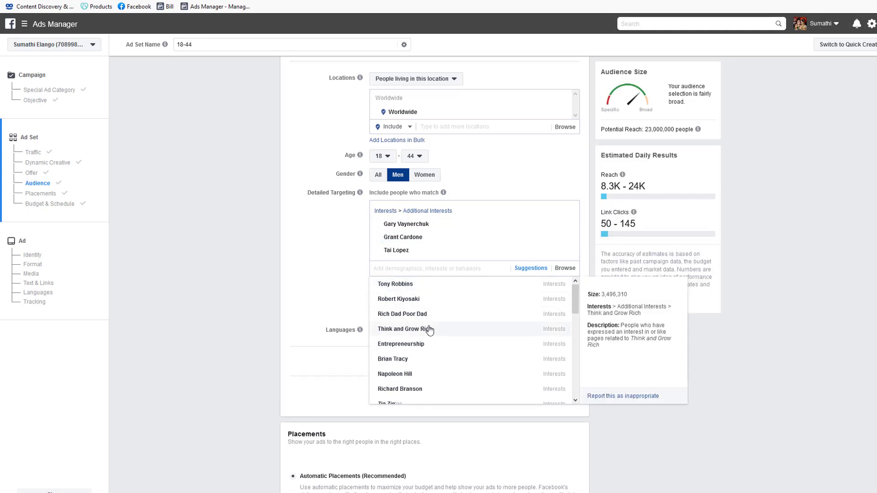
left_click(446, 313)
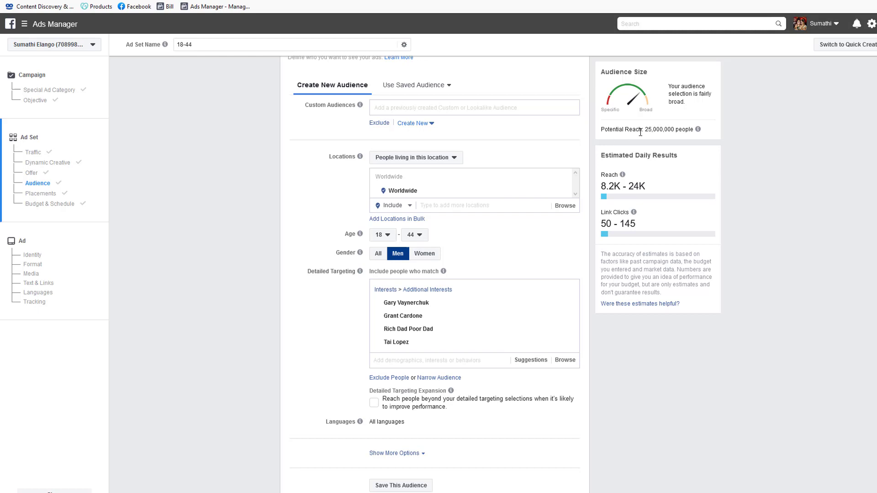
Restrict the audience's language to English (All).
scroll(485, 269, "down", 2)
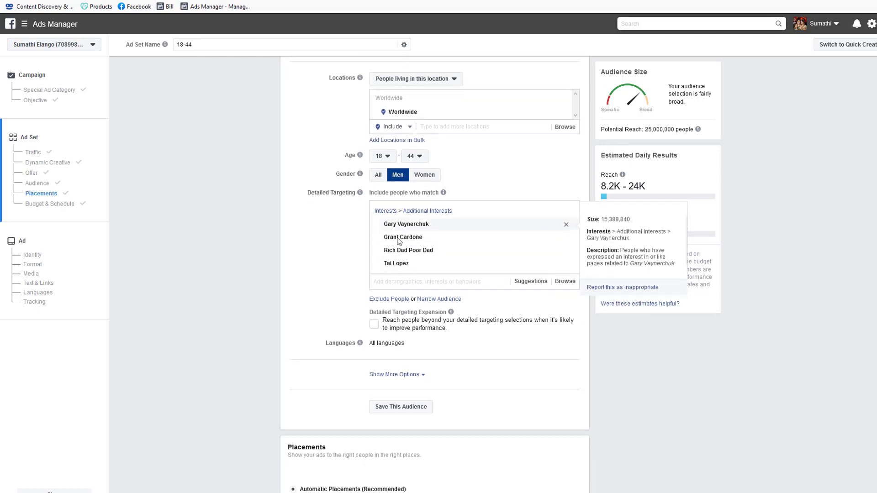
scroll(362, 291, "down", 1)
scroll(362, 291, "down", 1)
mouse_move(337, 269)
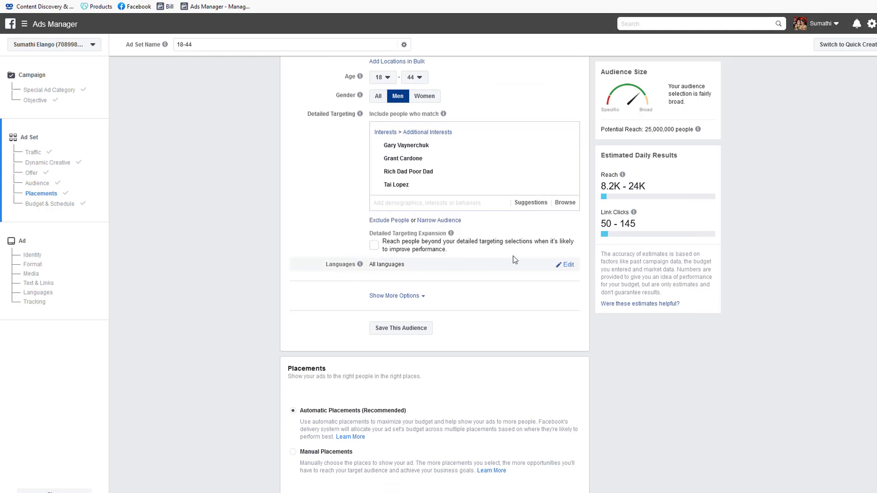
left_click(566, 265)
left_click(399, 266)
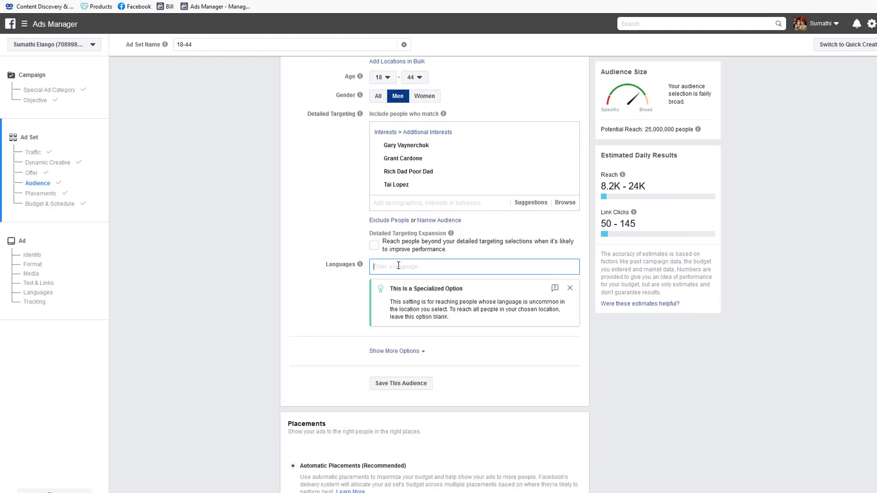
type("ENG")
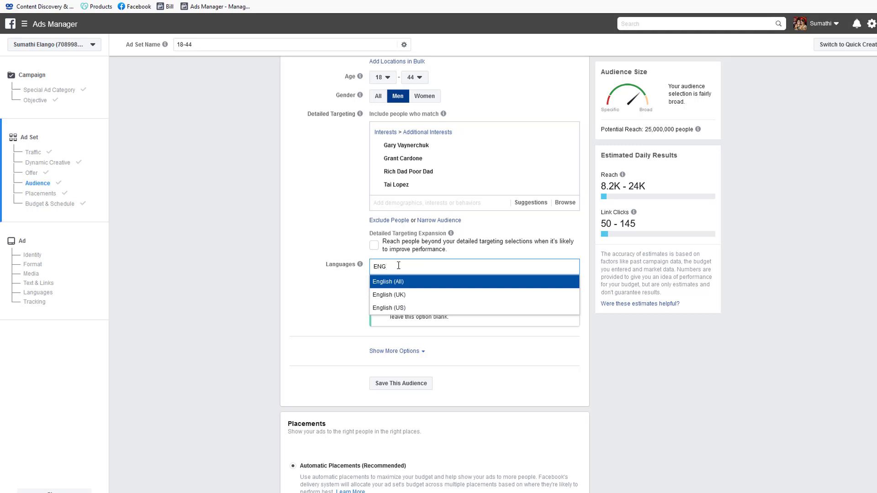
left_click(423, 283)
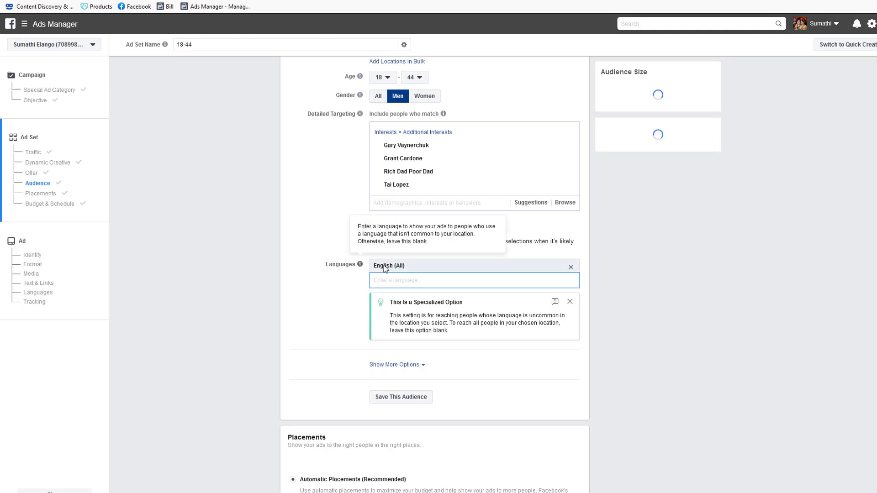
left_click(328, 316)
Expand the additional audience options and look over the Connections, Placements and Budget & Schedule settings.
scroll(348, 328, "down", 1)
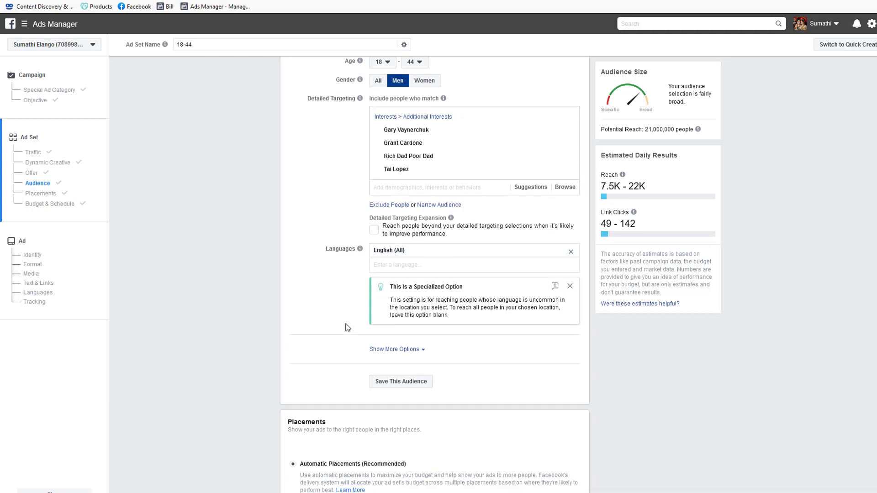
scroll(395, 297, "down", 1)
left_click(387, 288)
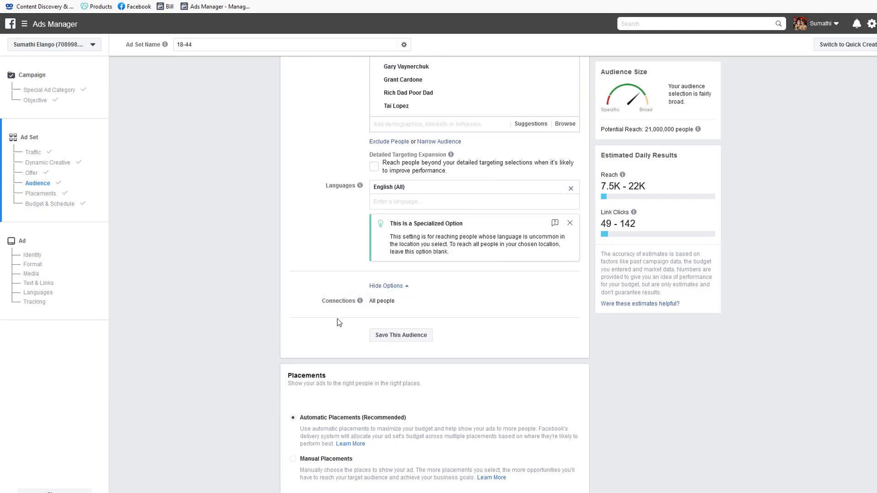
scroll(298, 324, "down", 3)
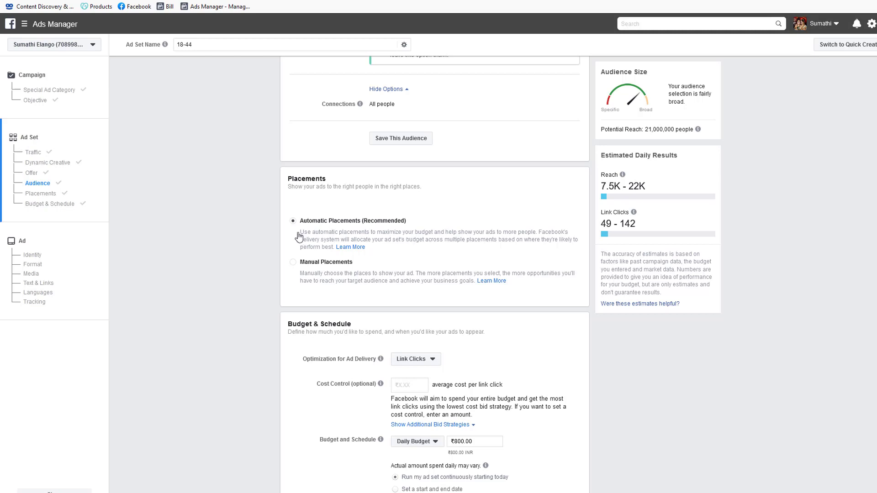
Switch the ad set to Manual Placements and limit the devices to Desktop only.
left_click(293, 262)
scroll(166, 255, "down", 4)
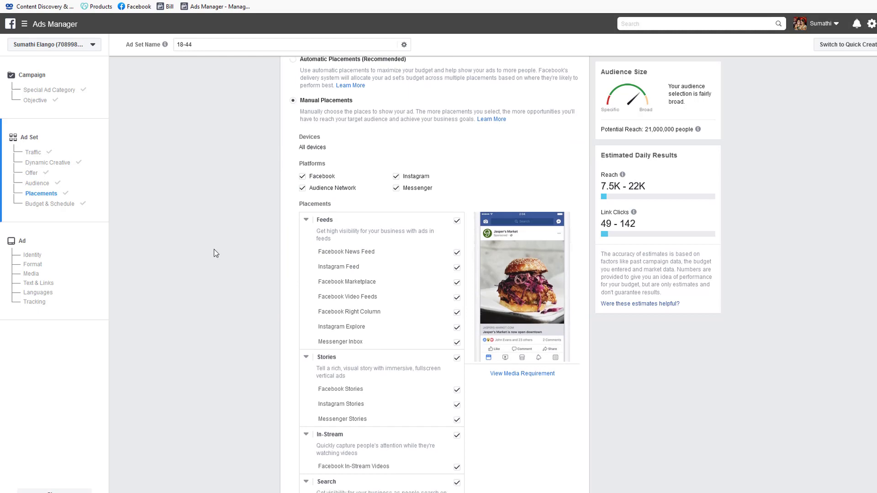
scroll(214, 250, "down", 1)
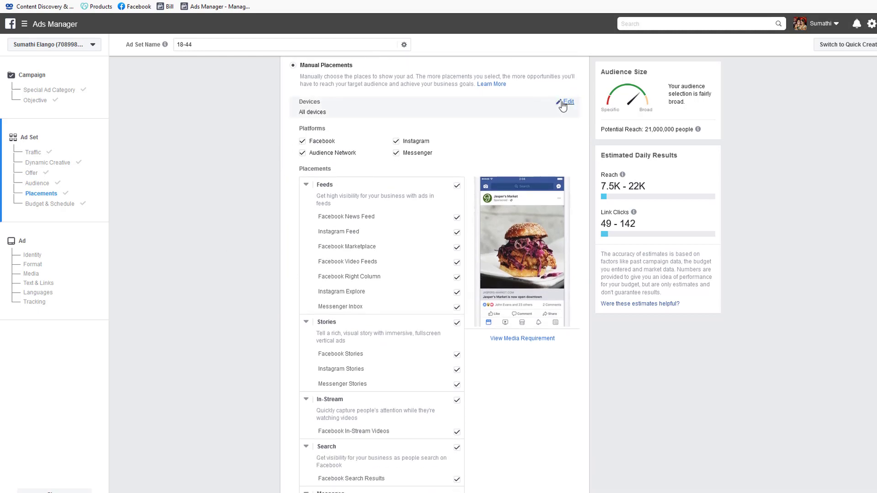
left_click(565, 102)
left_click(315, 119)
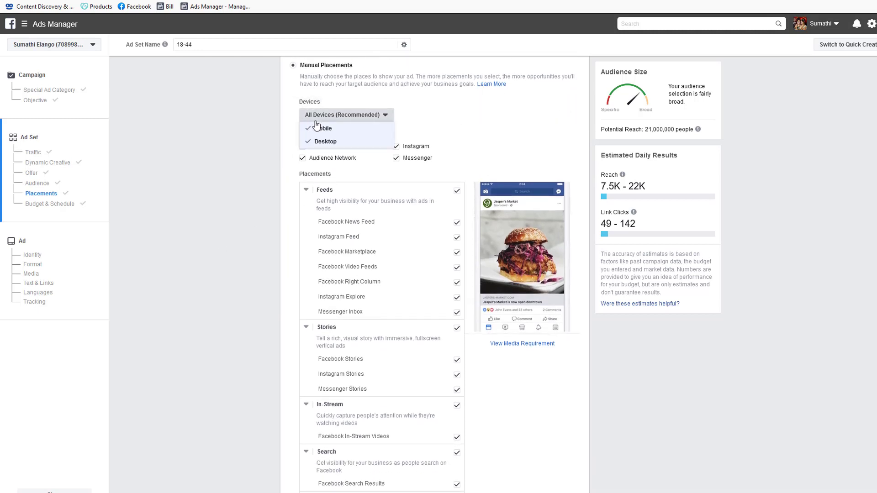
left_click(322, 128)
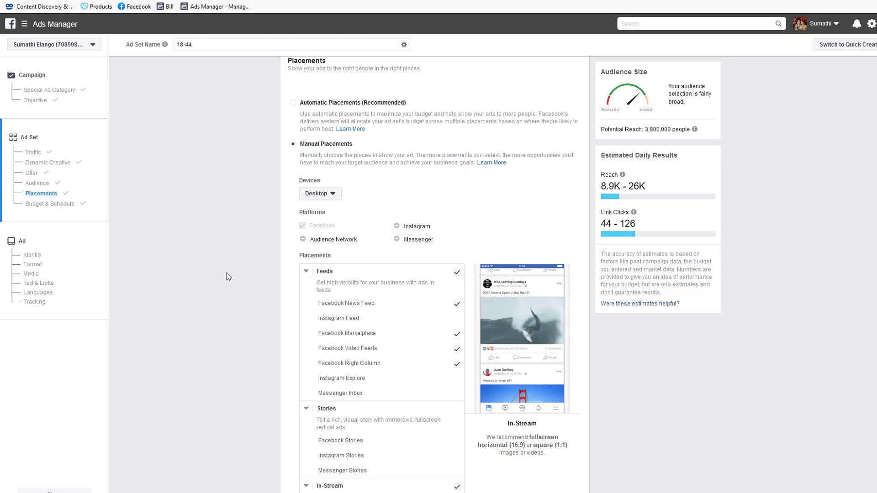
Check the device choices and look over the feed, stories, in-stream and search placements offered for desktop.
scroll(319, 201, "down", 1)
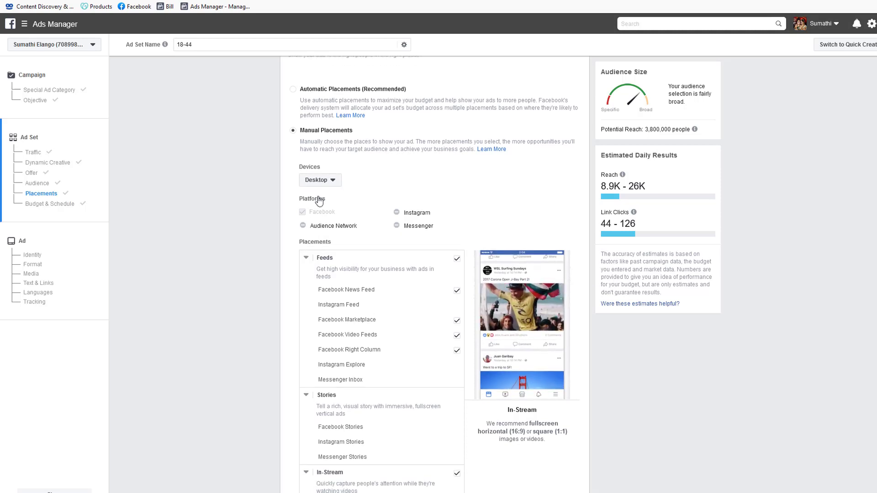
left_click(319, 155)
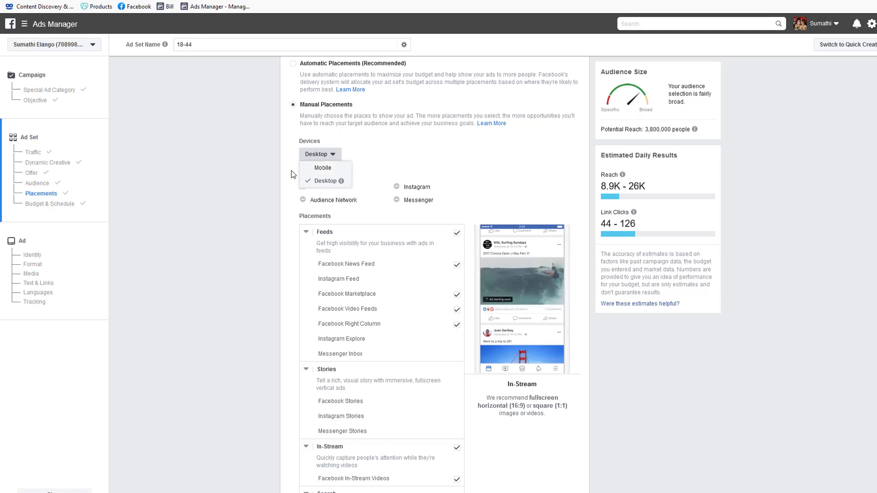
left_click(275, 260)
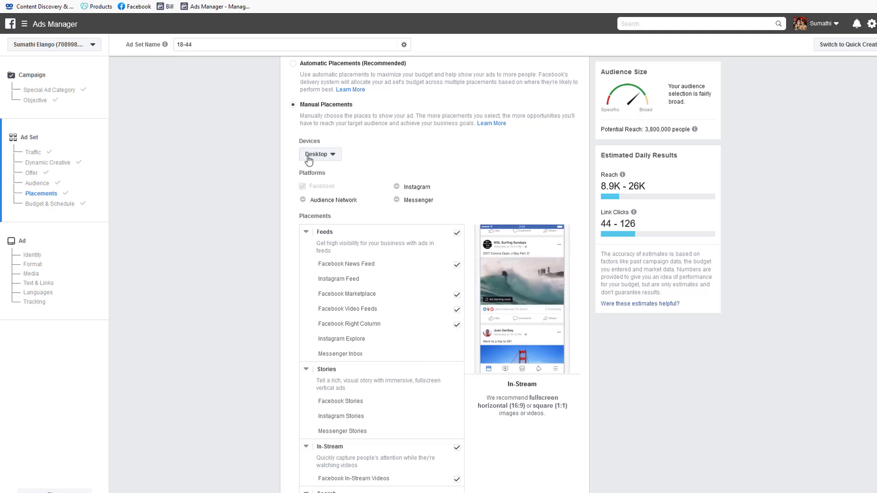
scroll(442, 200, "down", 4)
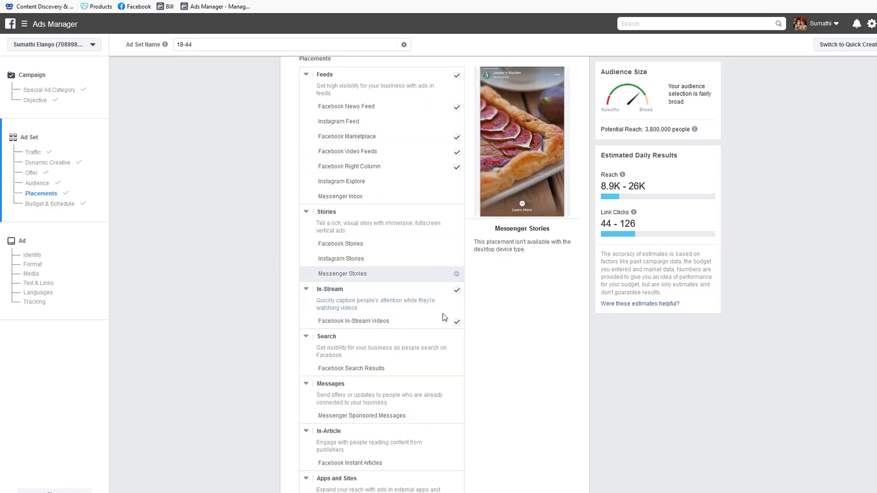
scroll(438, 221, "up", 1)
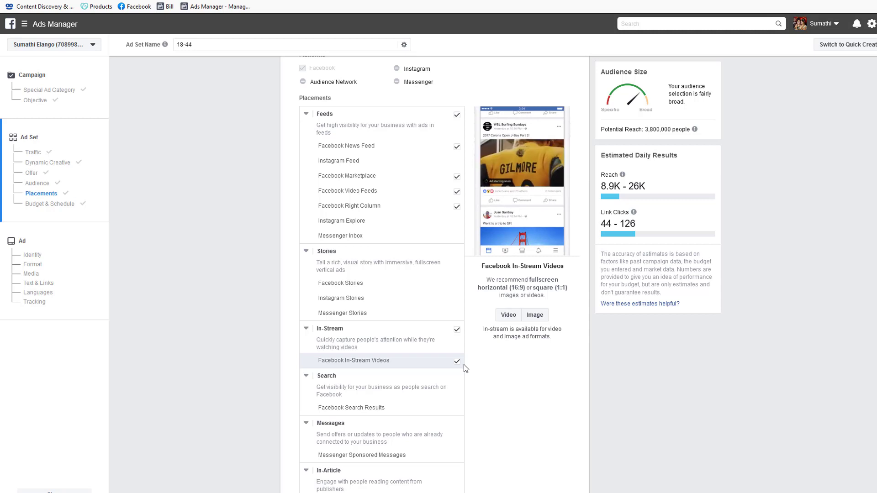
Review the Optimization for Ad Delivery options in Budget & Schedule without changing the Link Clicks choice.
scroll(298, 249, "down", 10)
scroll(319, 296, "down", 1)
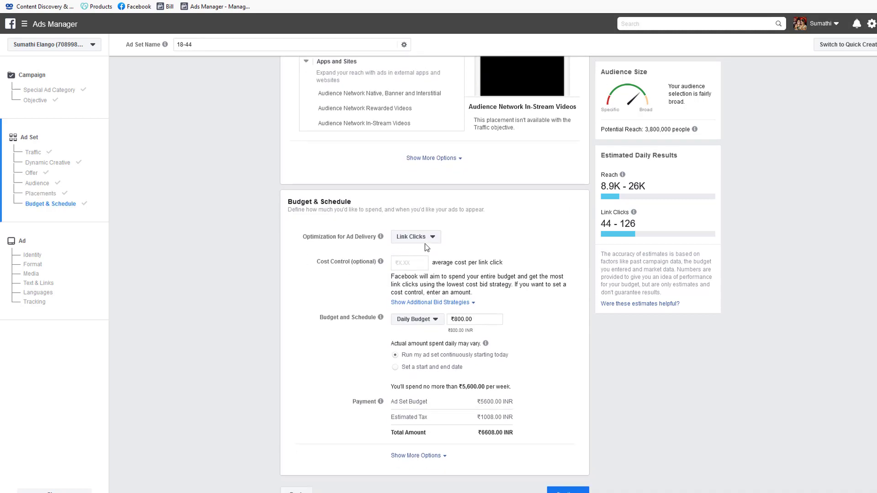
left_click(413, 238)
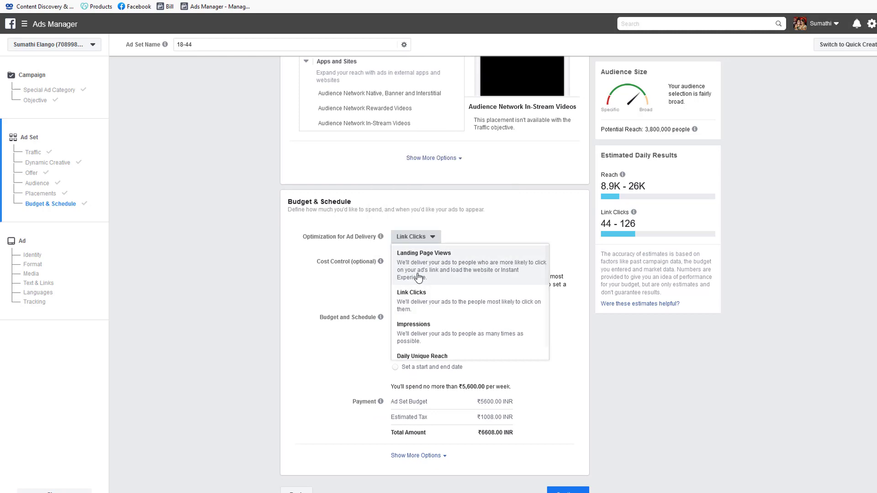
scroll(424, 342, "down", 1)
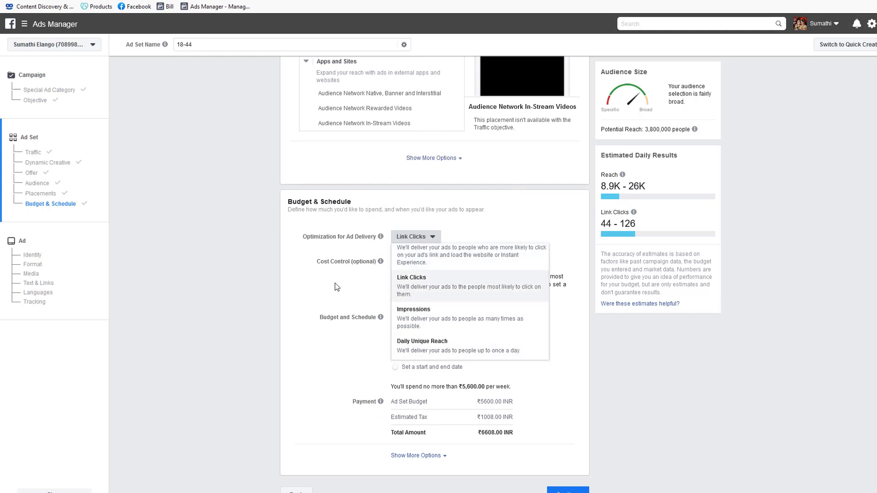
left_click(316, 281)
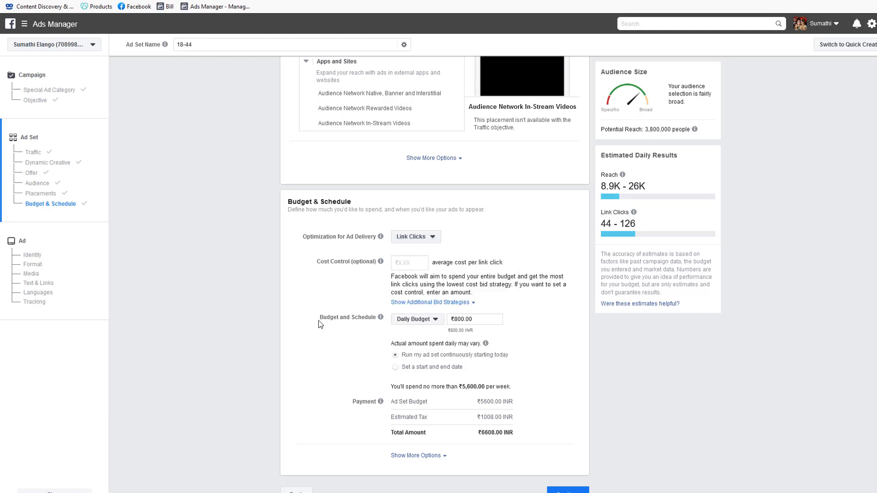
Set the ad set's daily budget to ₹350 and continue to the ad setup.
triple_click(489, 319)
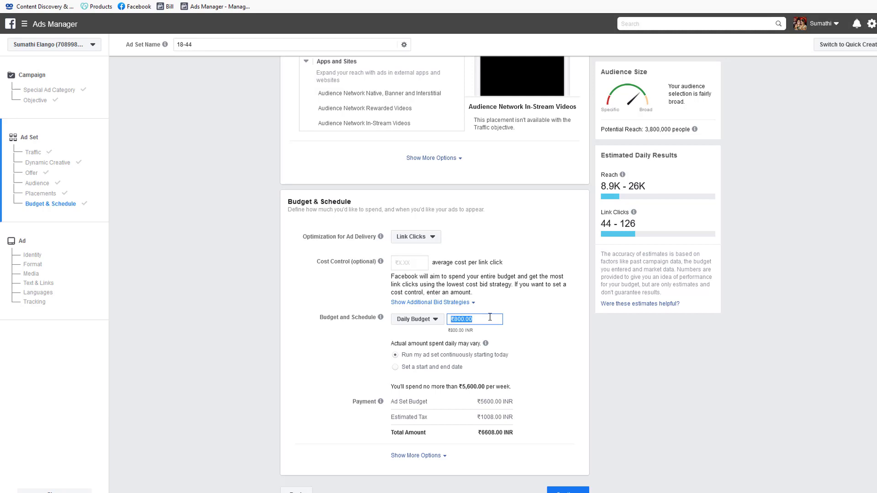
type("350")
left_click(721, 307)
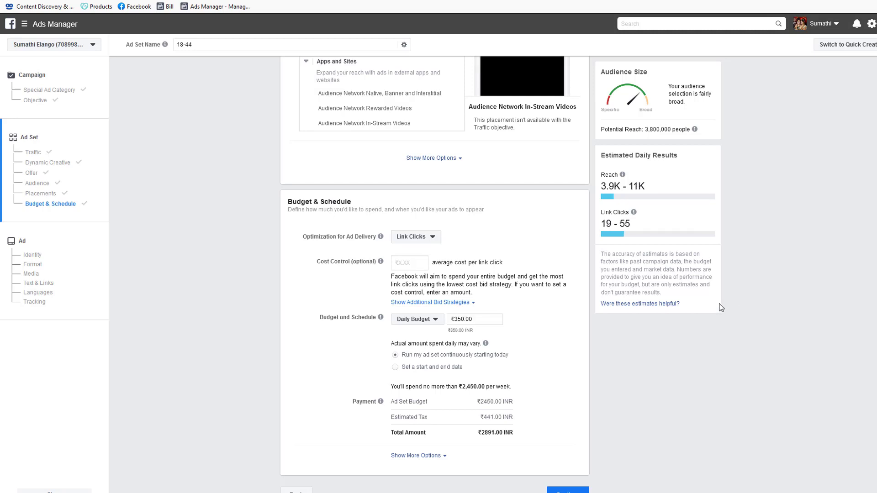
left_click(466, 319)
left_click(568, 490)
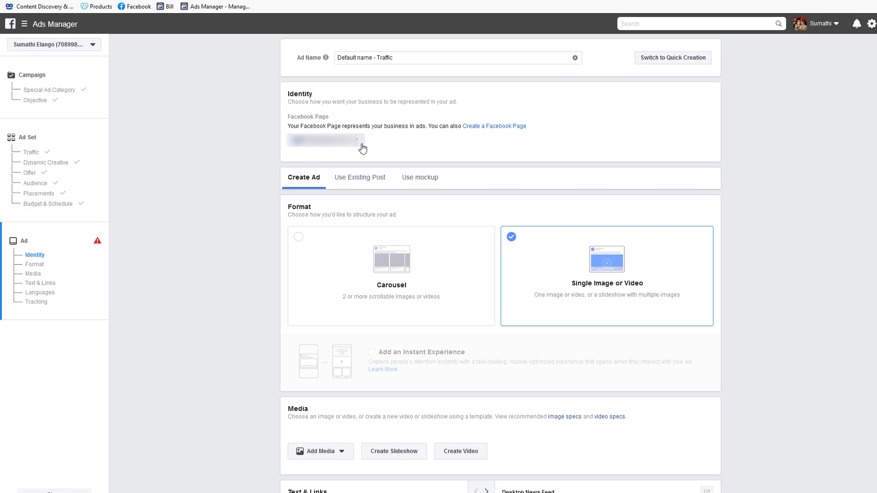
Look over the ad's Facebook Page, single image format, uploaded image and Text & Links fields.
scroll(319, 178, "down", 1)
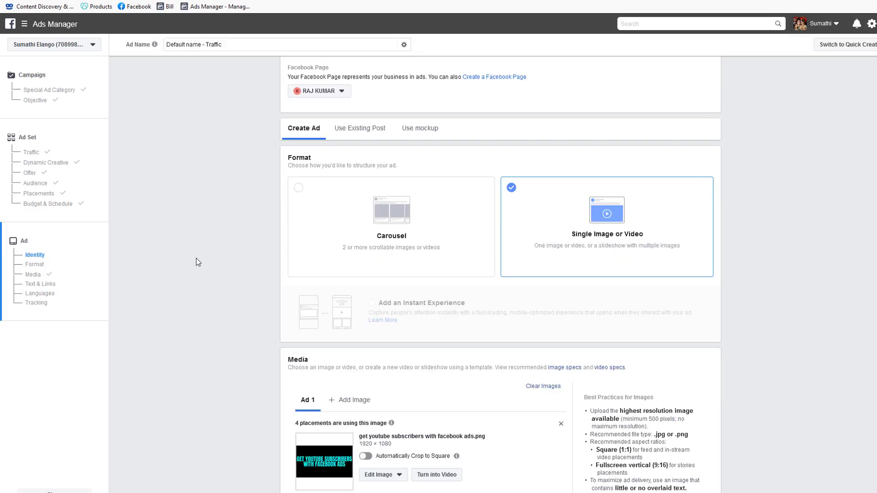
scroll(315, 284, "up", 1)
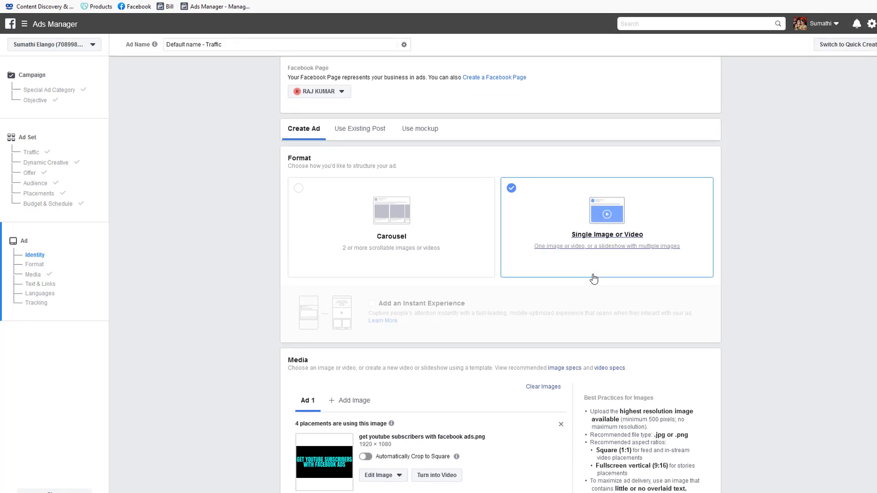
scroll(197, 293, "down", 4)
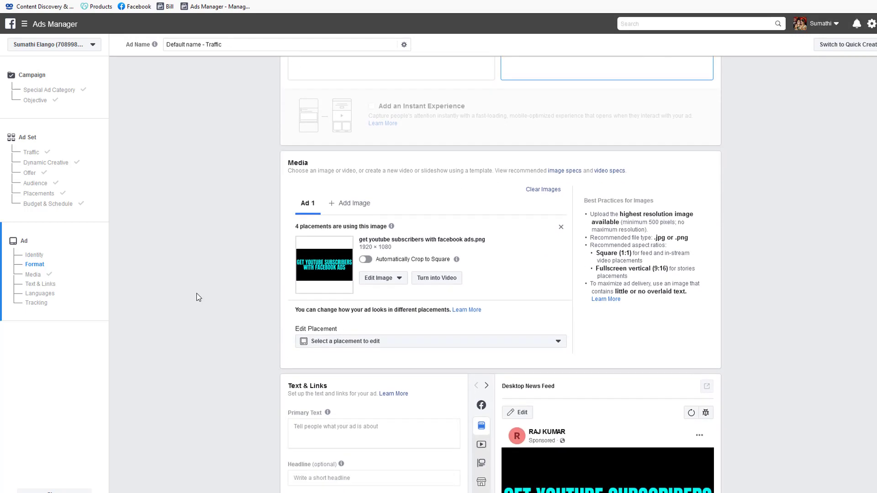
scroll(197, 293, "down", 2)
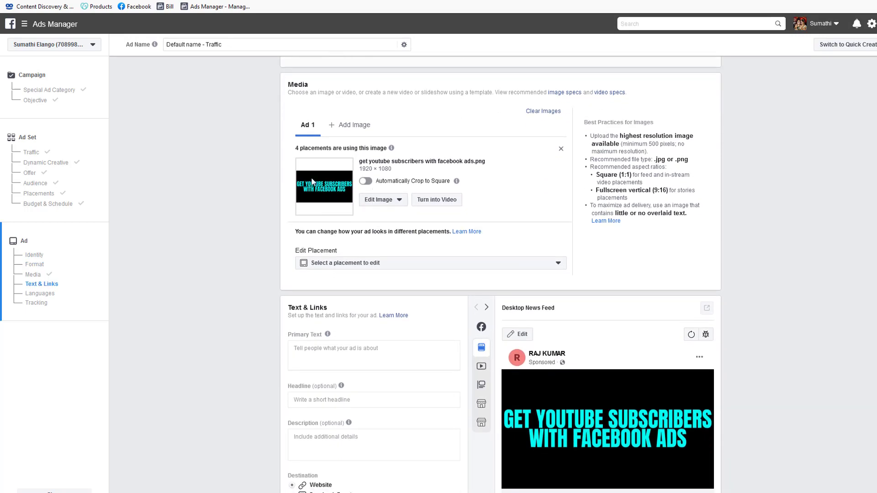
scroll(534, 312, "down", 3)
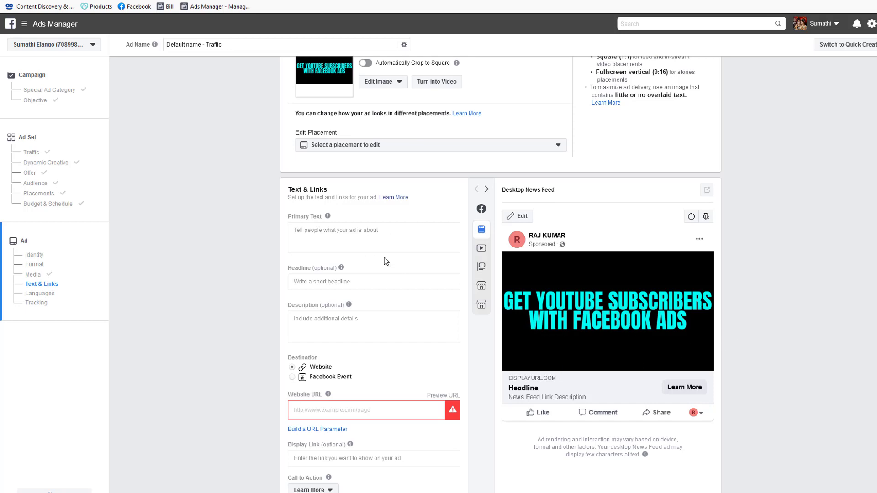
Try the automatic crop to square on the ad image and turn it off again.
scroll(319, 152, "up", 1)
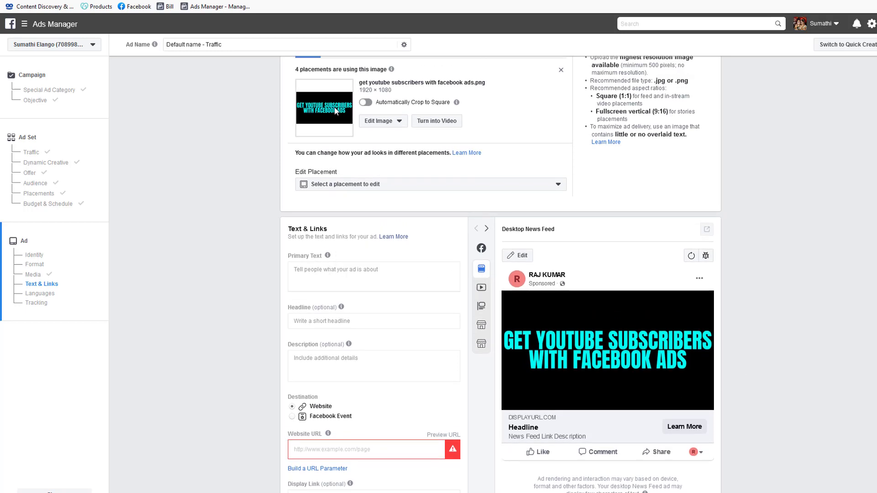
left_click(371, 106)
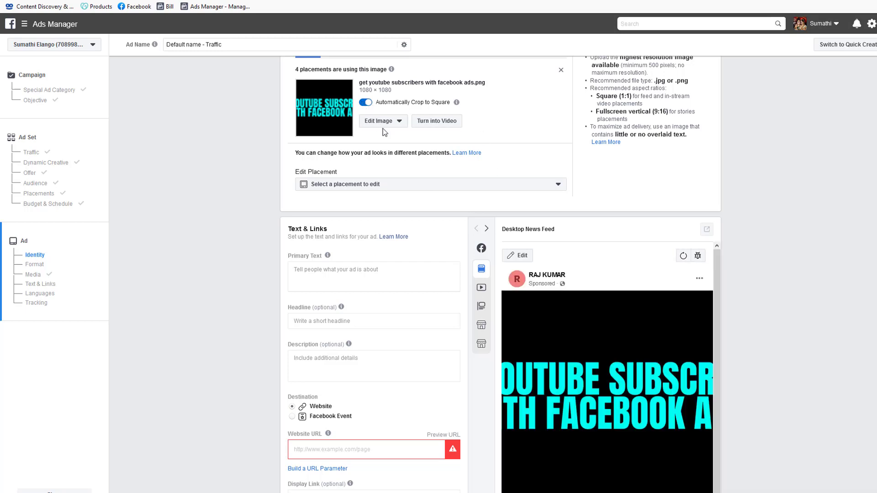
left_click(367, 102)
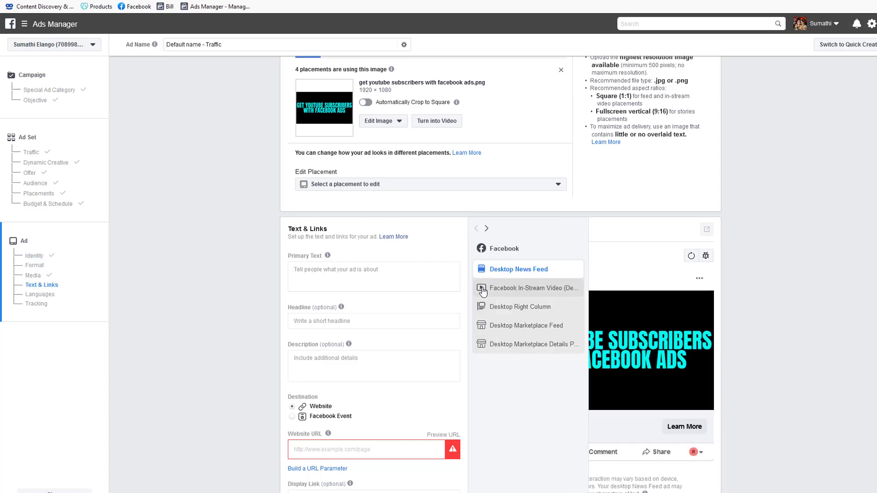
Preview the ad in the in-stream video, right column and Marketplace placements, and return to the Desktop News Feed preview.
left_click(511, 287)
left_click(493, 307)
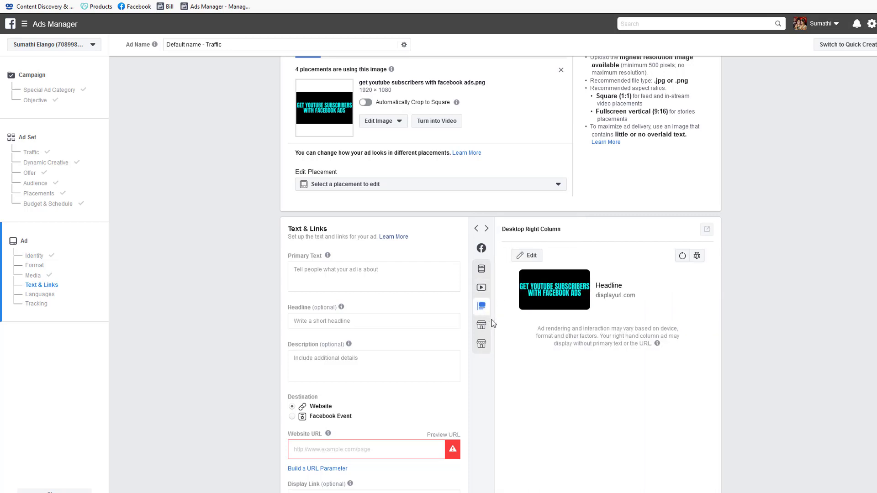
left_click(485, 328)
left_click(483, 347)
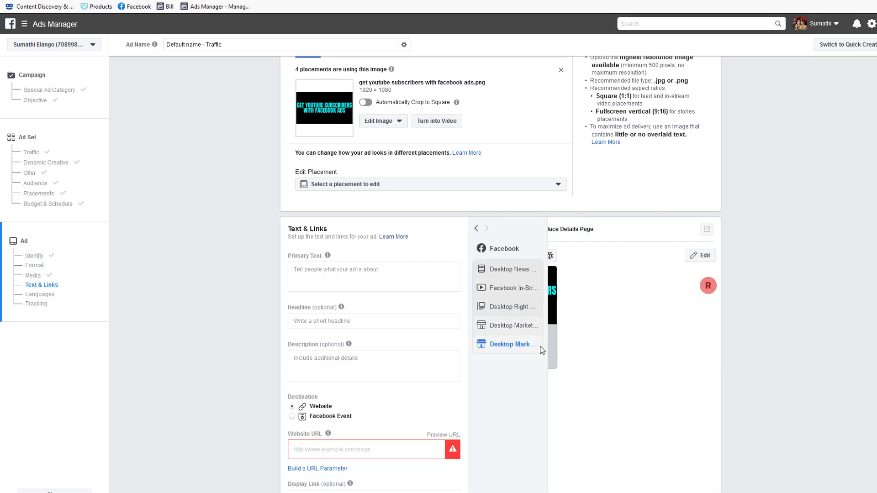
left_click(484, 307)
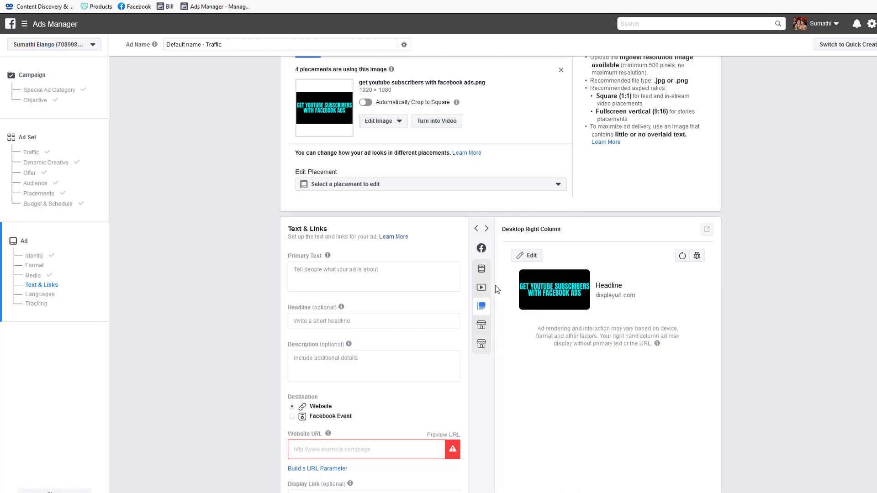
left_click(482, 271)
Copy the YouTube channel's subscription link ending in ?sub_confirmation=1 and paste it as the ad's Website URL.
scroll(266, 319, "down", 2)
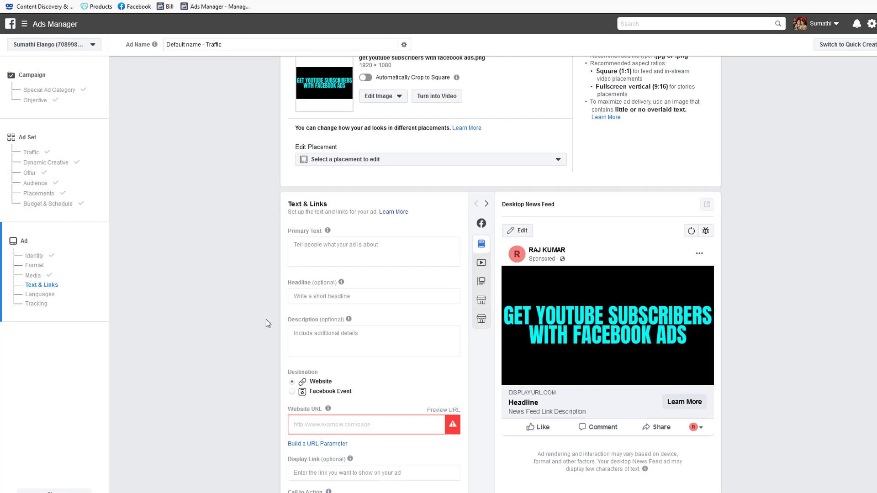
scroll(266, 321, "down", 2)
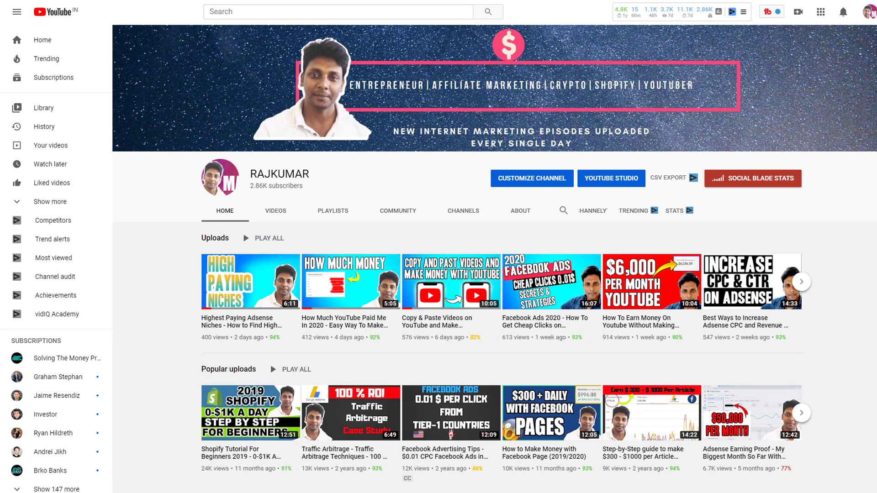
right_click(205, 1)
left_click(229, 25)
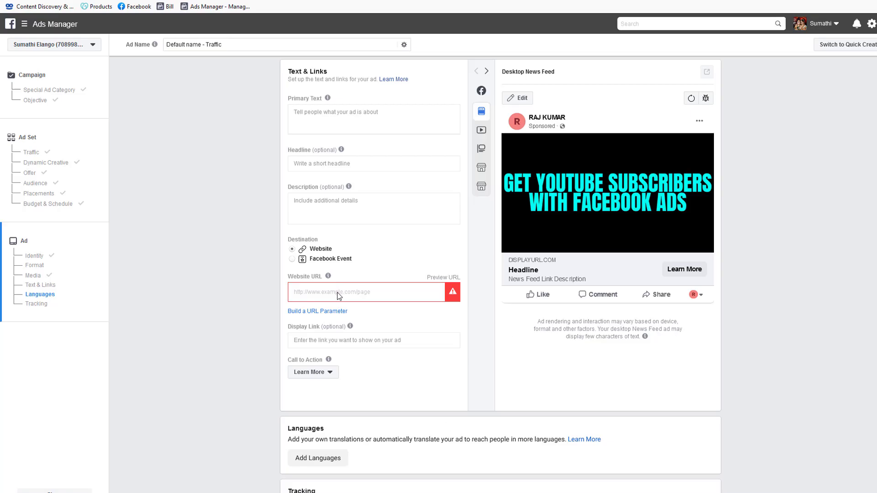
right_click(339, 287)
left_click(354, 337)
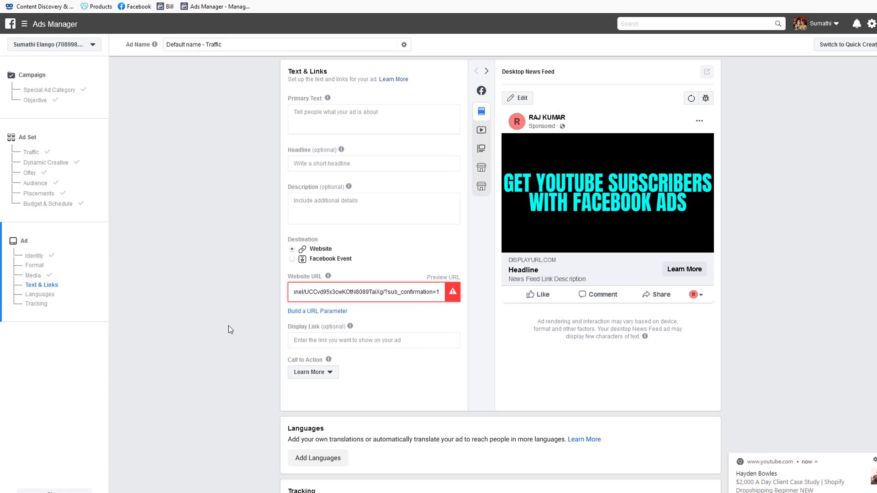
left_click(228, 325)
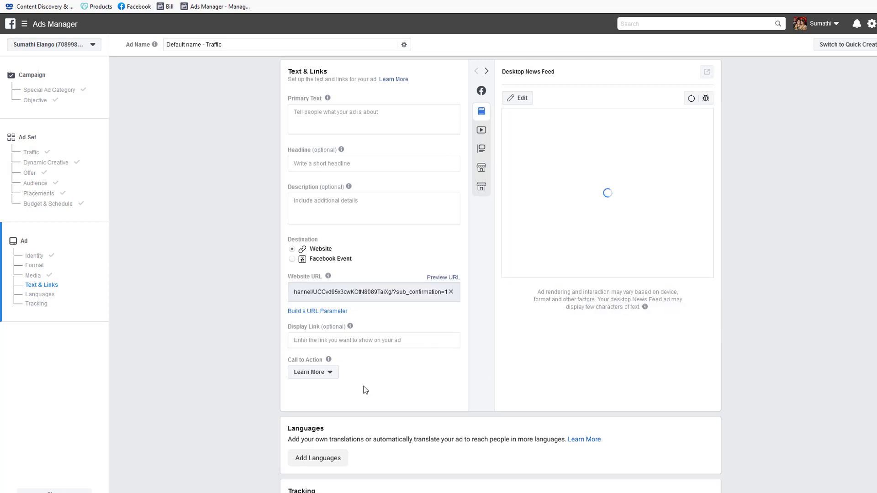
Set the ad's call to action to Subscribe.
mouse_move(324, 362)
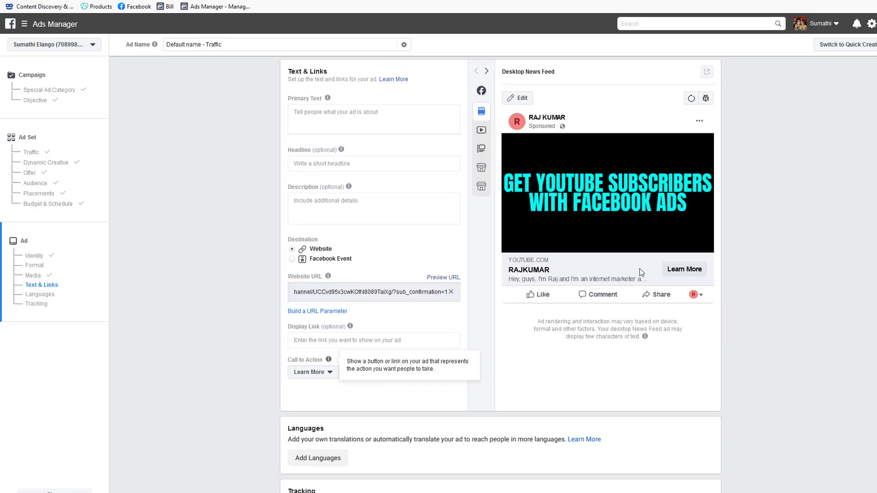
left_click(331, 373)
scroll(336, 464, "down", 5)
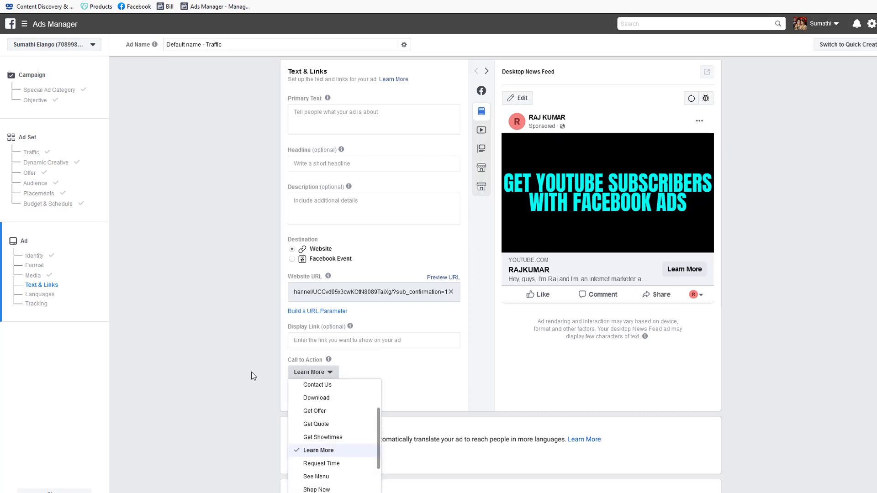
scroll(350, 350, "down", 1)
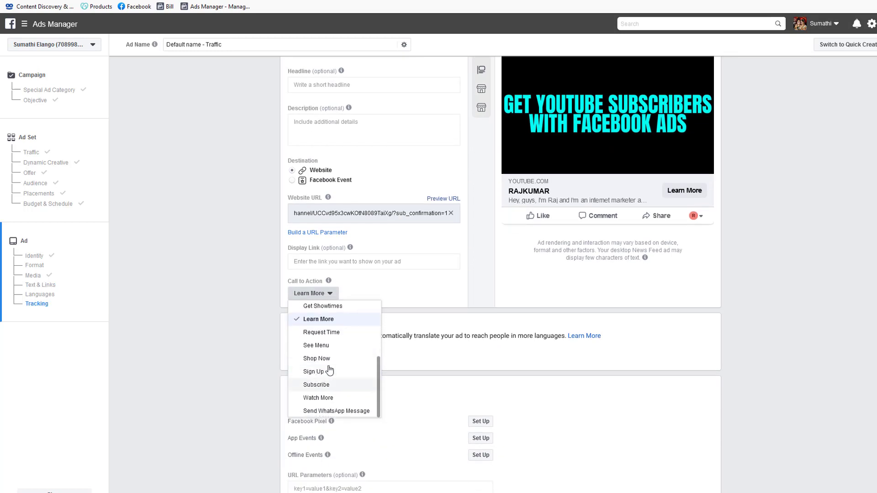
left_click(336, 389)
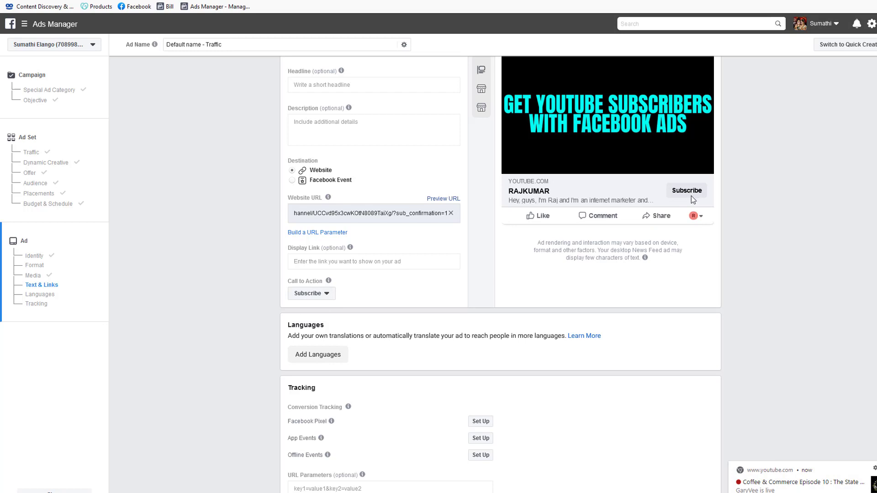
Review the ad's primary text, optional text fields, Desktop News Feed preview, and the Languages and Tracking sections.
scroll(238, 345, "up", 6)
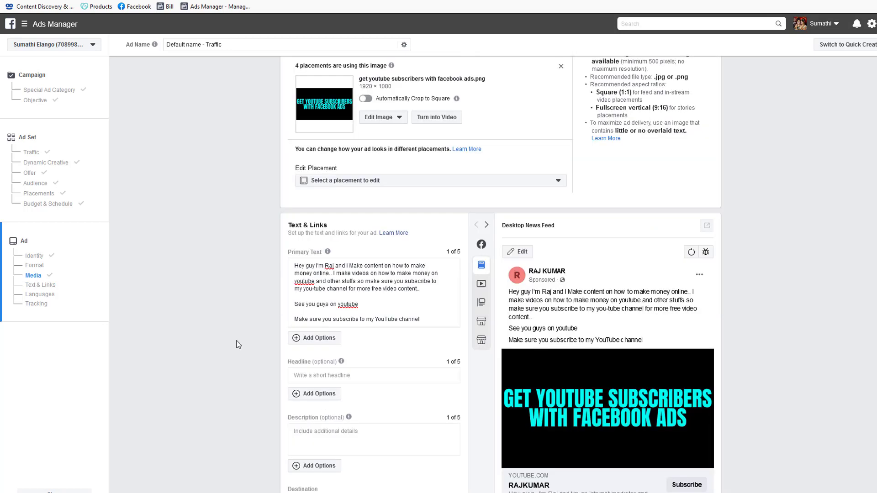
scroll(215, 356, "down", 2)
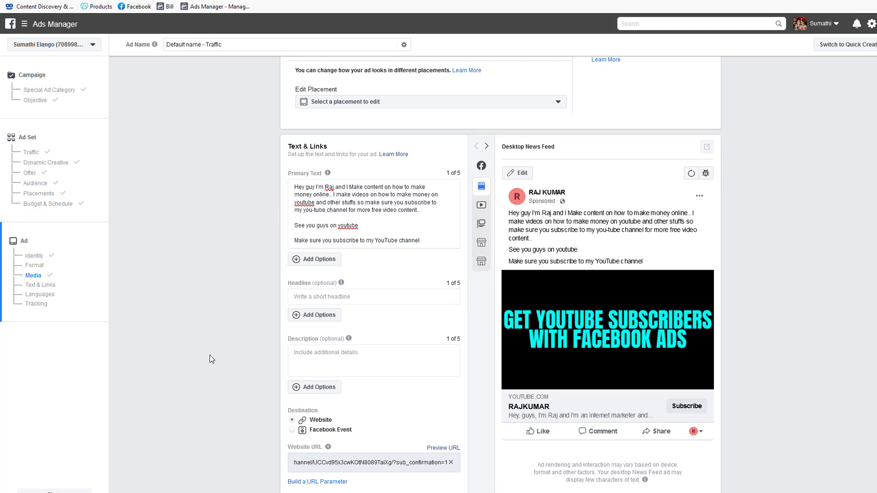
left_click(331, 222)
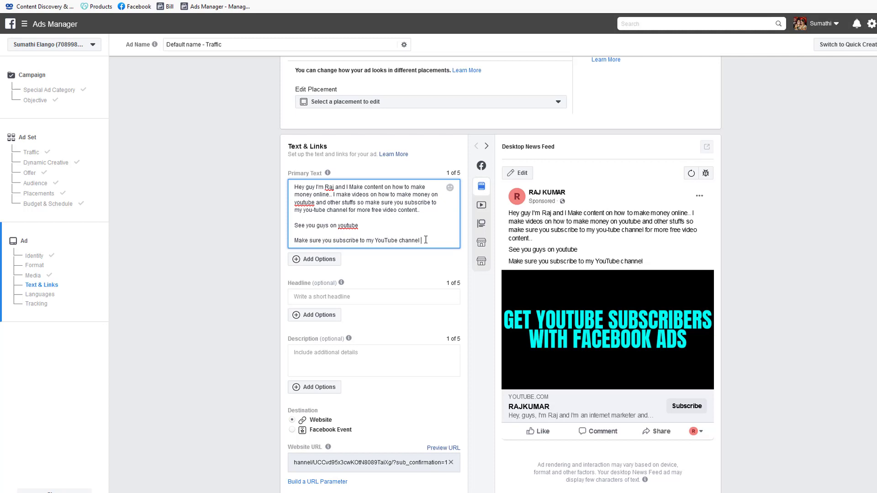
scroll(219, 290, "down", 1)
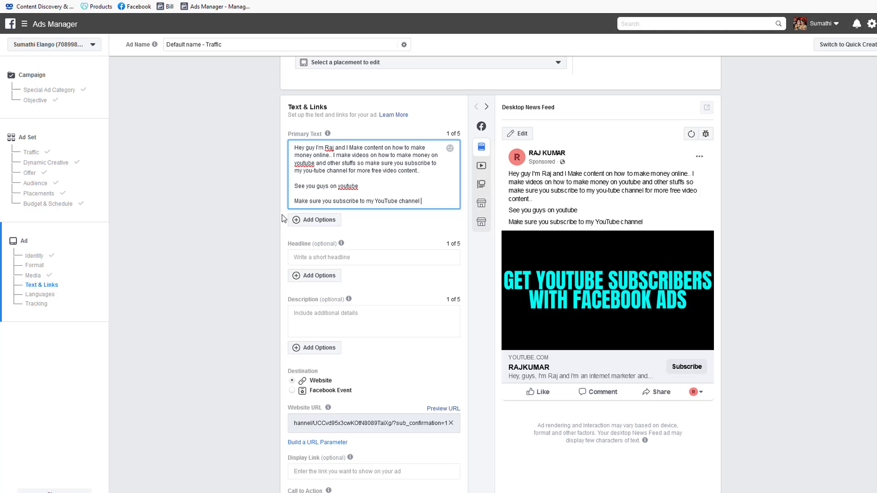
scroll(205, 321, "down", 1)
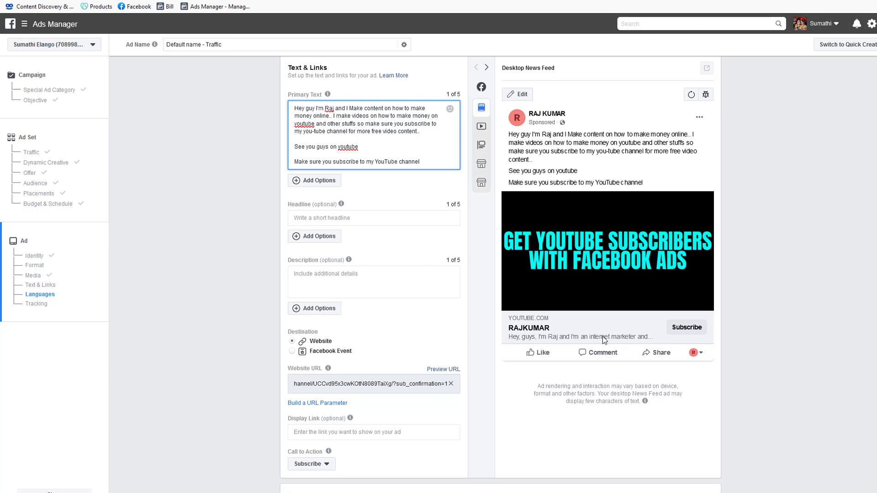
left_click(238, 271)
scroll(383, 337, "down", 5)
scroll(383, 337, "down", 2)
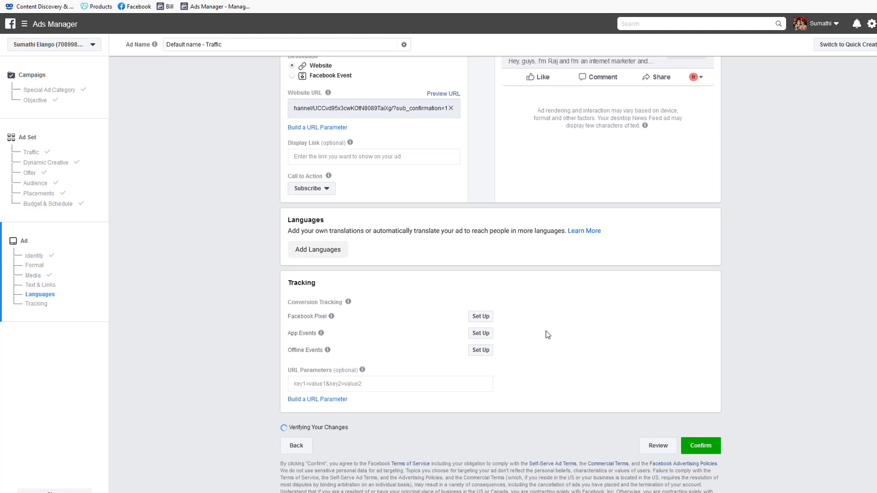
scroll(548, 334, "up", 7)
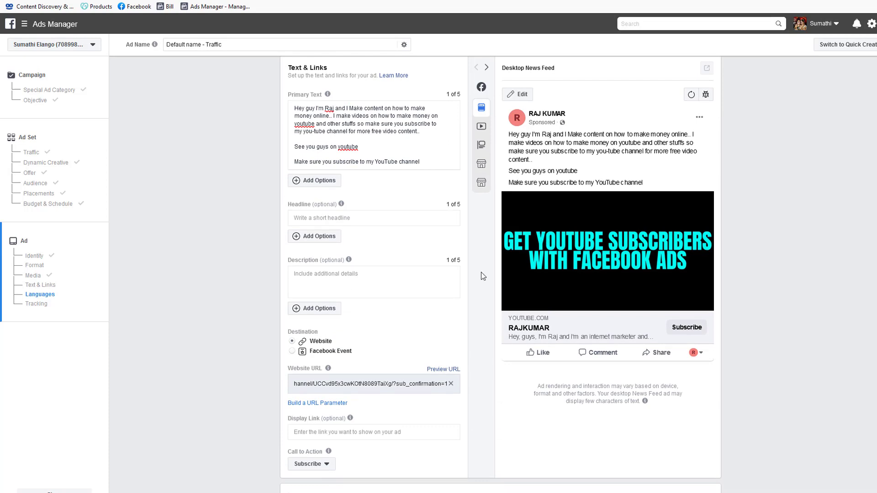
scroll(491, 305, "up", 1)
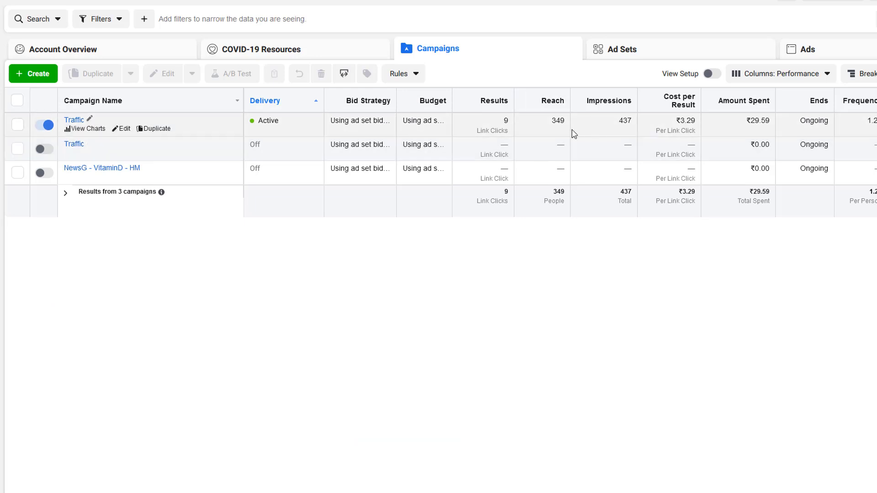
Filter the campaign list to only the active Traffic campaign.
left_click(17, 125)
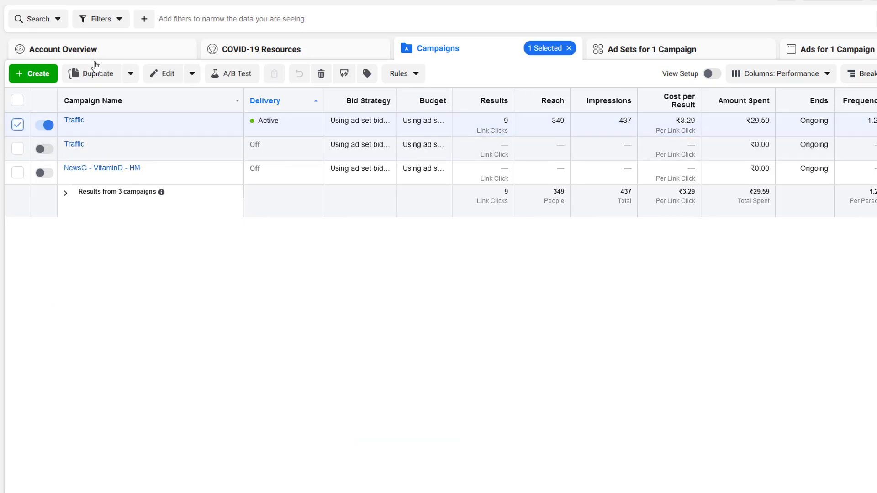
left_click(120, 19)
left_click(128, 45)
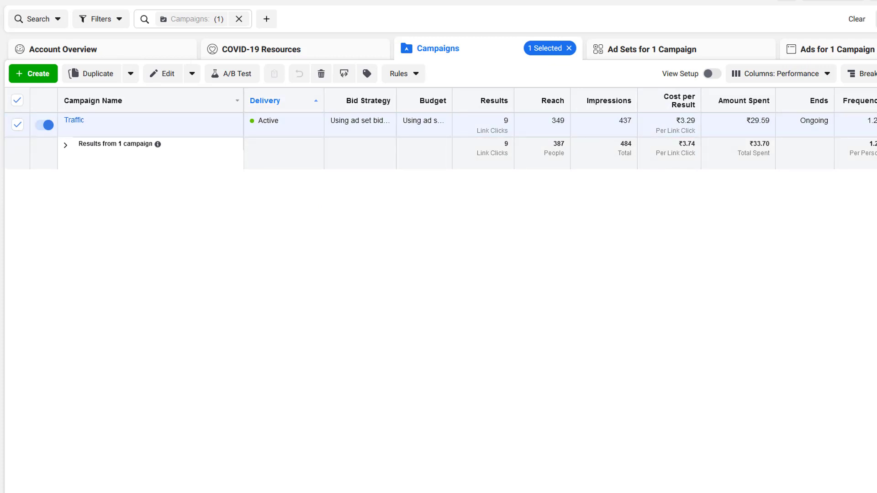
Show the campaign's results for June 26, 2020, and change the report date to June 25, 2020.
left_click(876, 19)
left_click(865, 195)
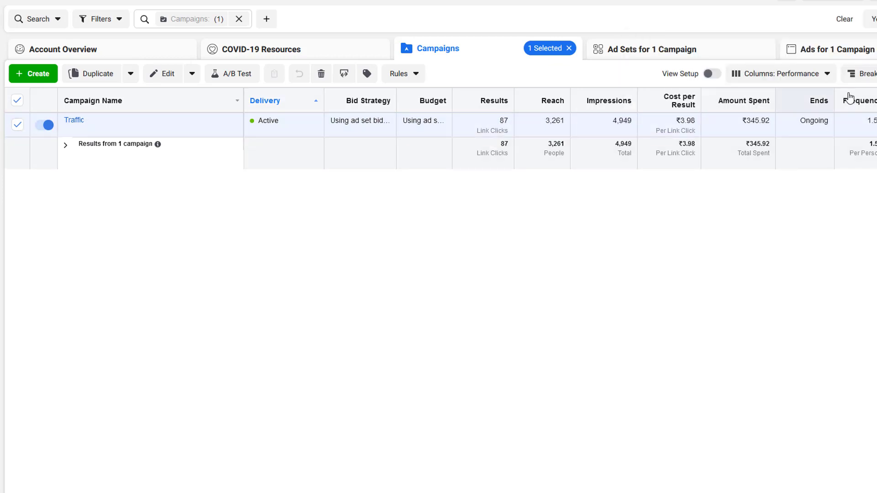
left_click(874, 20)
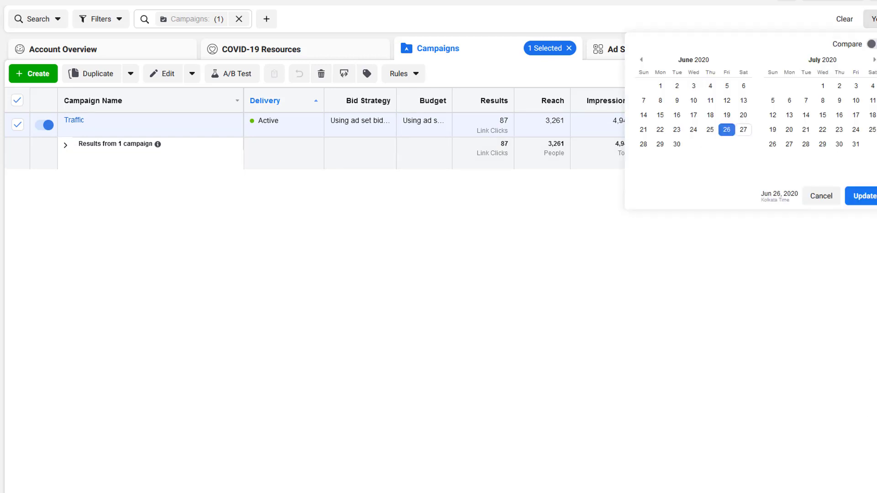
left_click(710, 130)
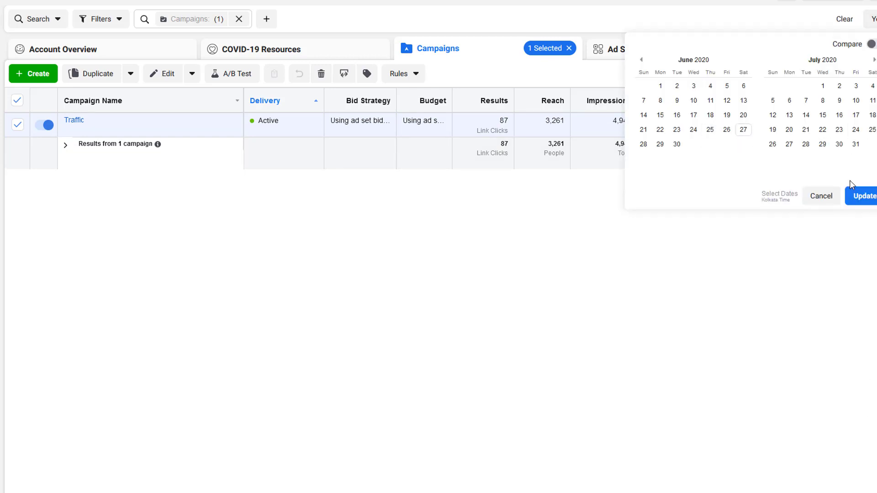
left_click(710, 129)
left_click(868, 197)
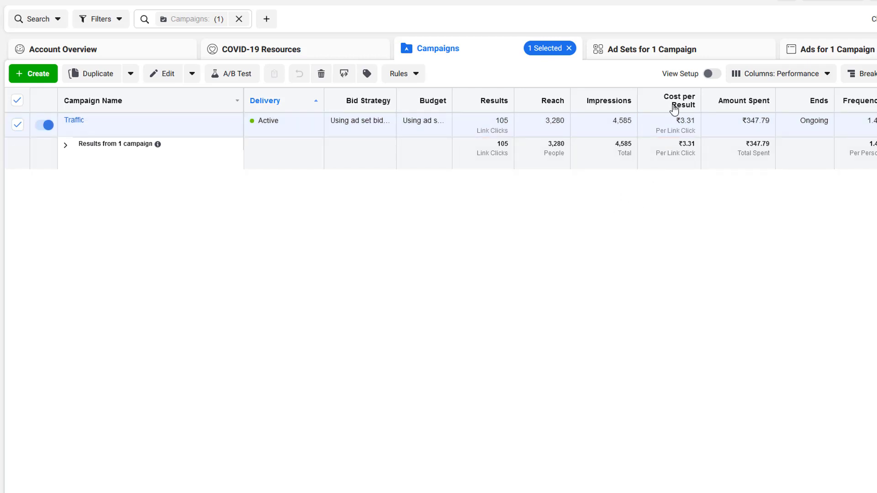
Break down the Traffic campaign's results by country and sort the rows by Results in descending order.
left_click(863, 75)
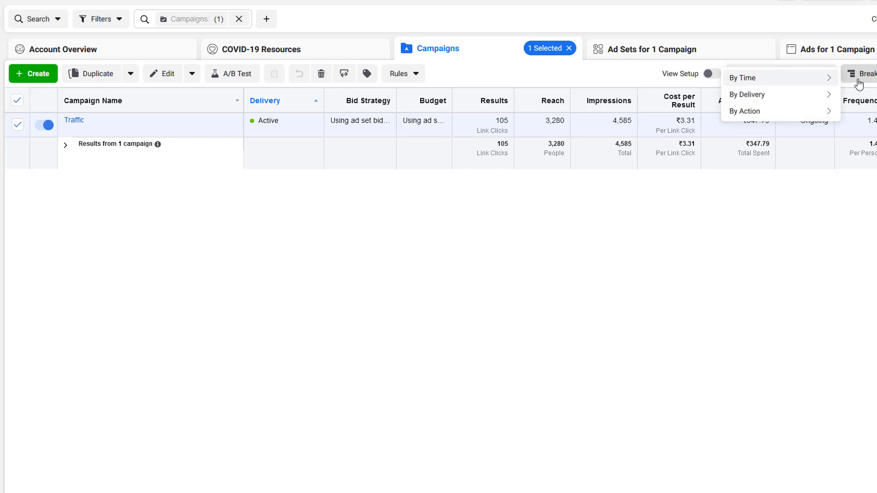
mouse_move(807, 96)
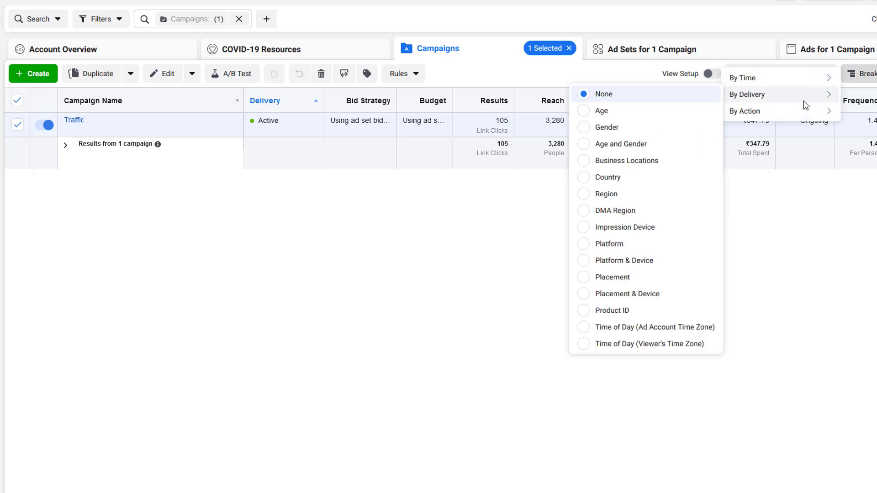
left_click(623, 181)
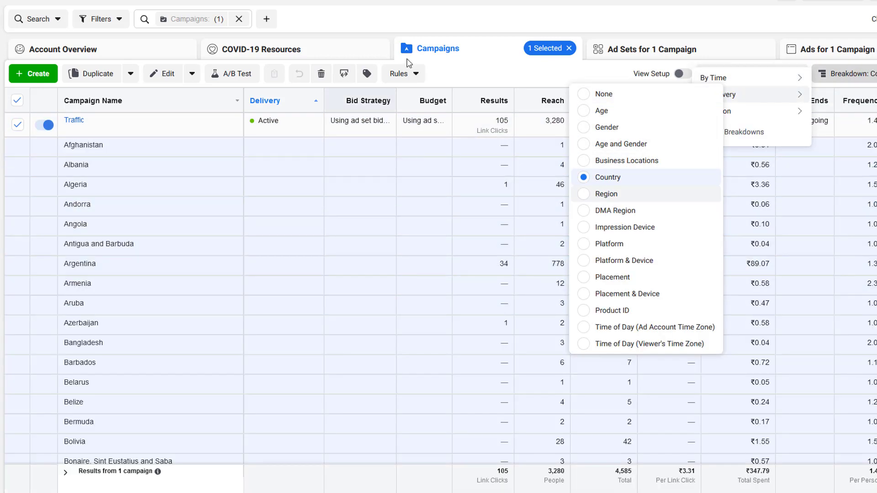
left_click(498, 106)
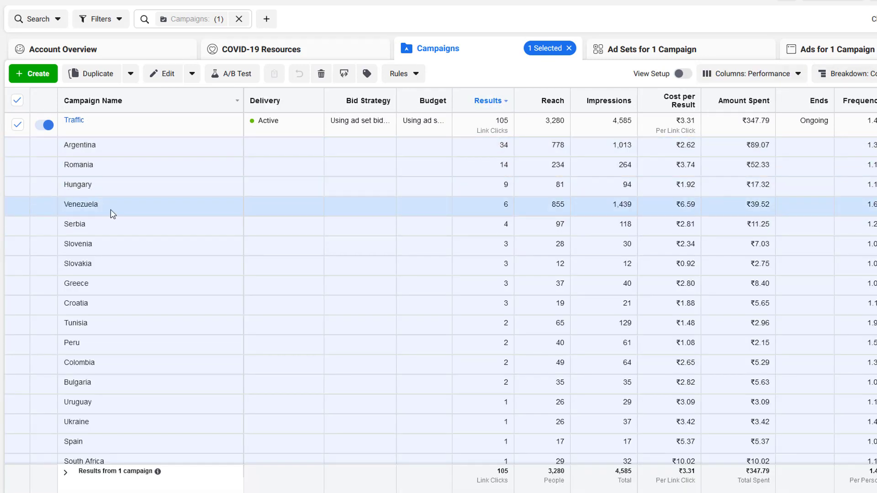
Examine the link clicks, reach, cost per result and amount spent across all countries in the breakdown.
scroll(175, 233, "down", 2)
scroll(175, 233, "down", 8)
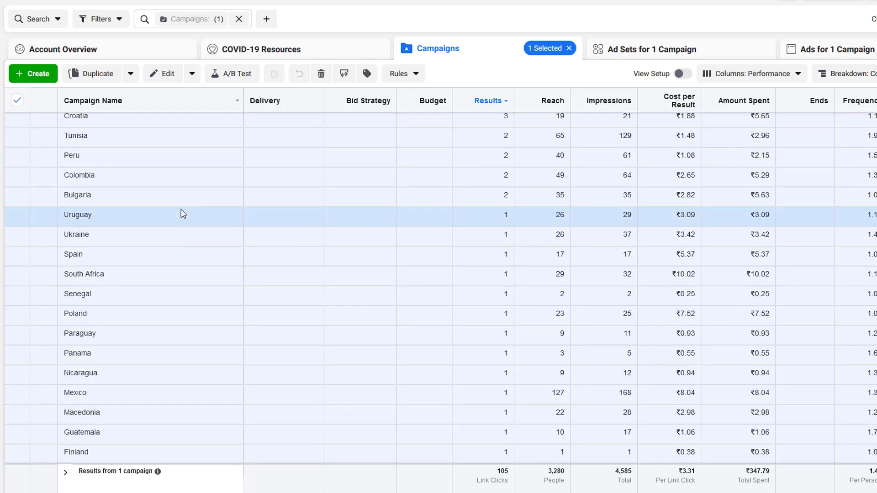
scroll(182, 246, "down", 8)
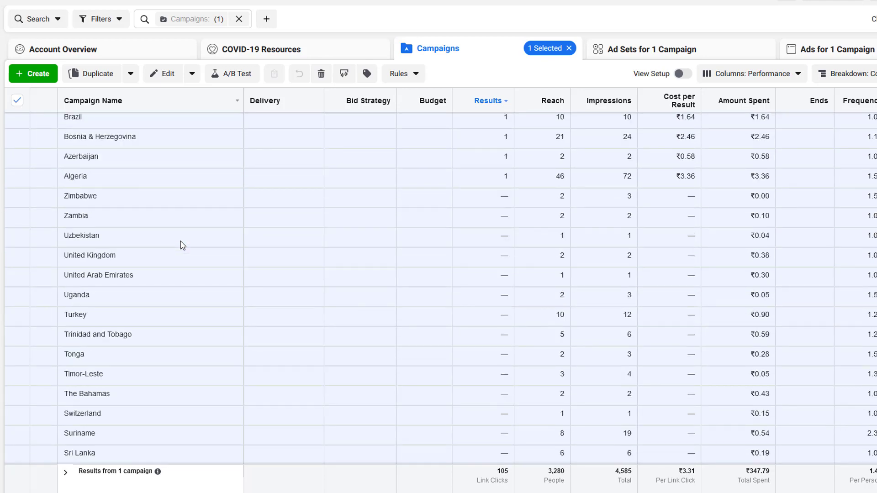
scroll(183, 245, "down", 9)
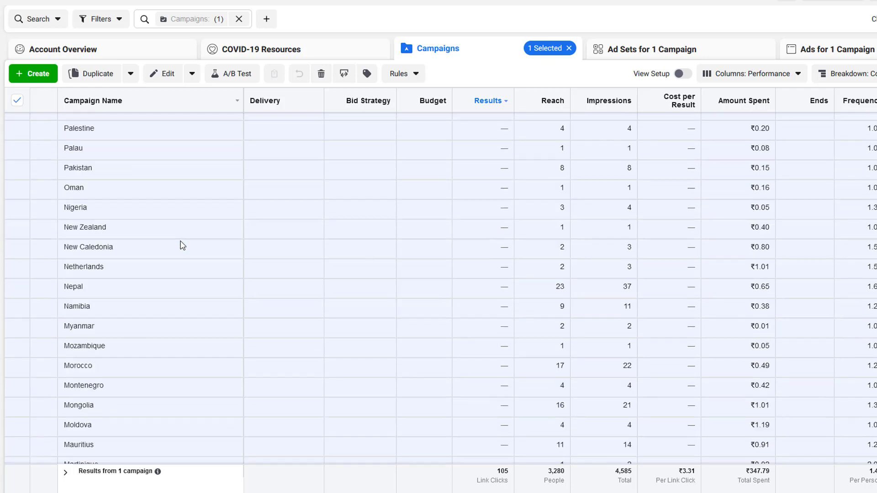
scroll(182, 246, "down", 11)
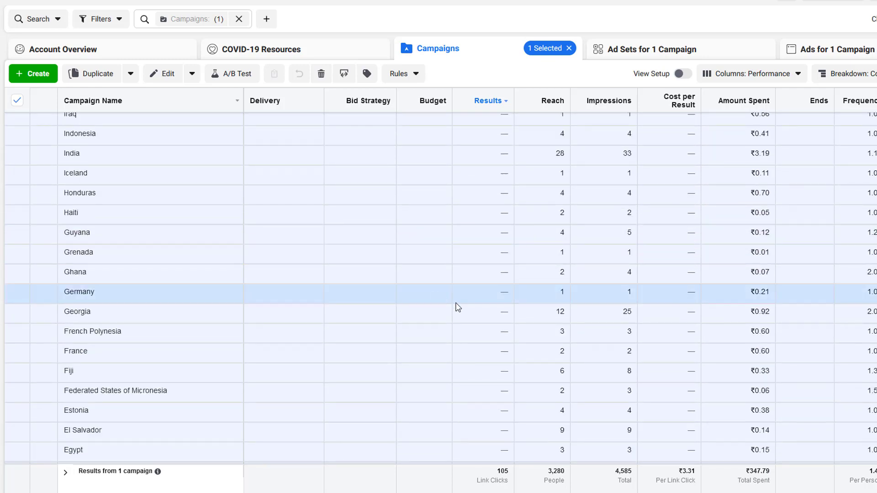
scroll(457, 306, "down", 4)
scroll(457, 306, "down", 6)
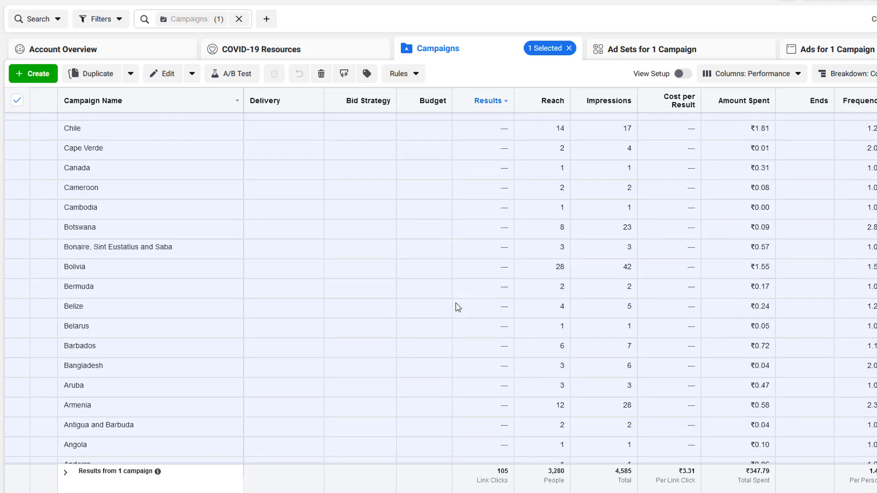
scroll(412, 292, "down", 2)
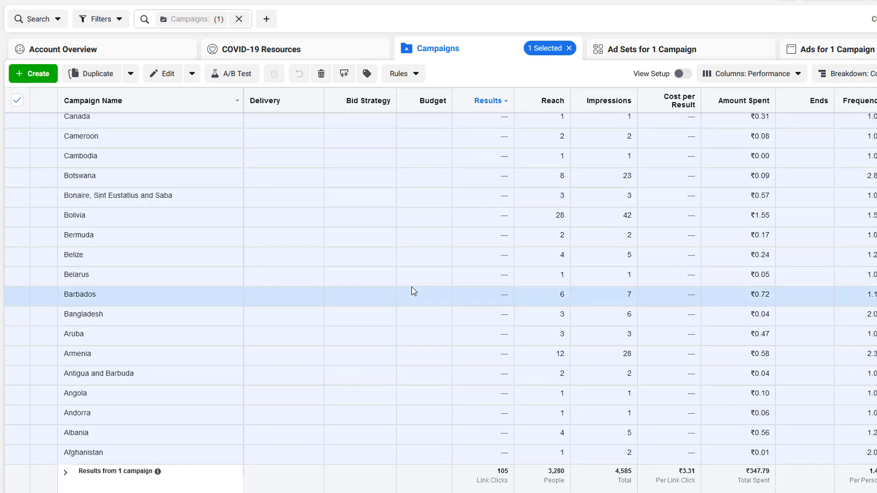
scroll(414, 291, "up", 20)
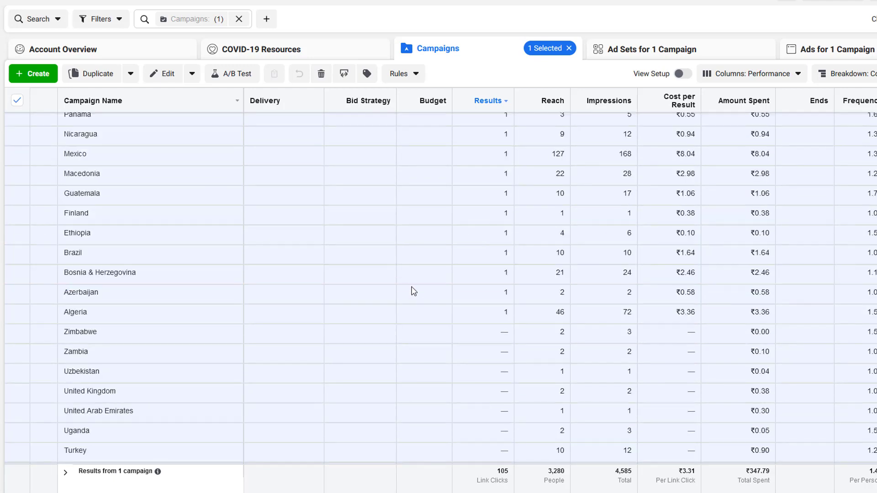
scroll(414, 291, "down", 3)
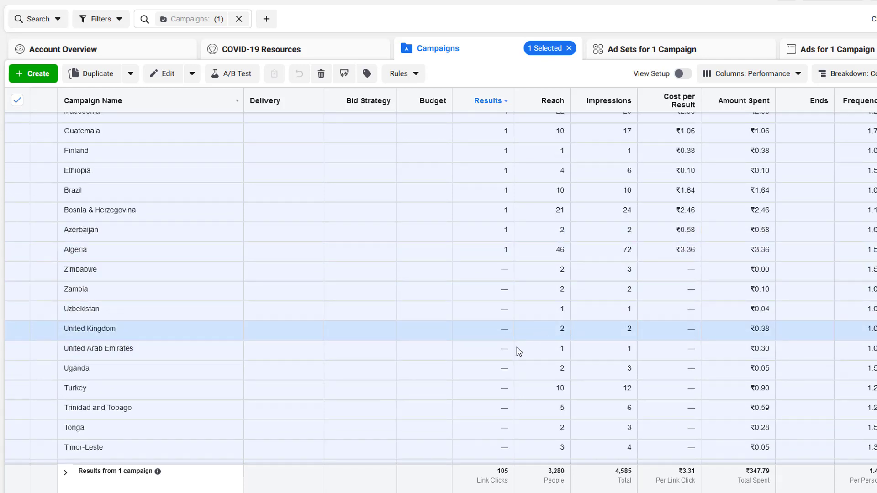
scroll(370, 323, "up", 8)
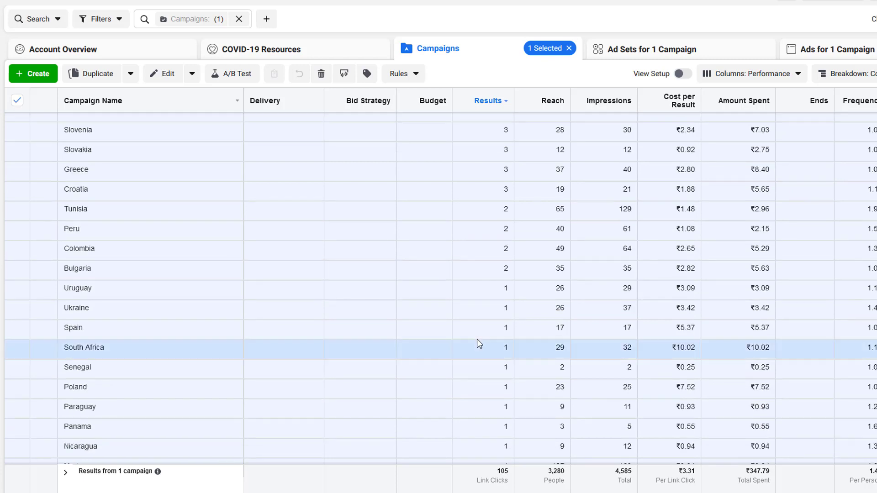
scroll(477, 343, "up", 3)
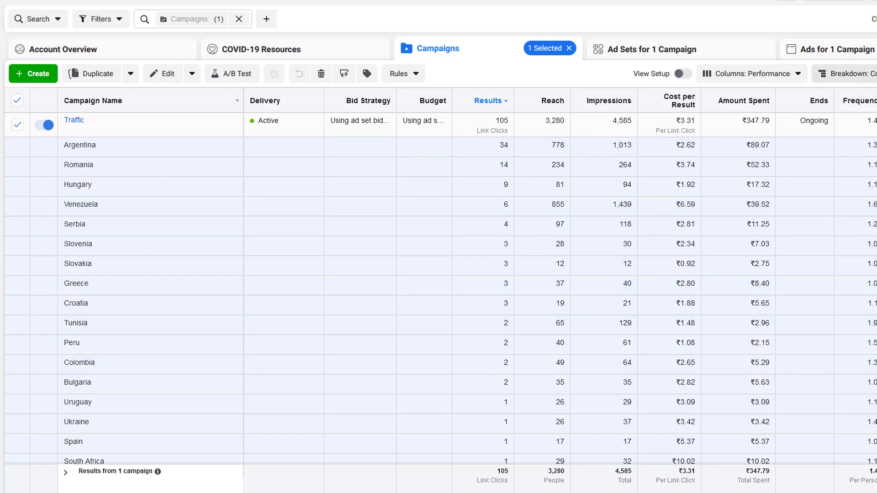
Change the campaign's delivery breakdown to Gender.
left_click(866, 80)
mouse_move(753, 96)
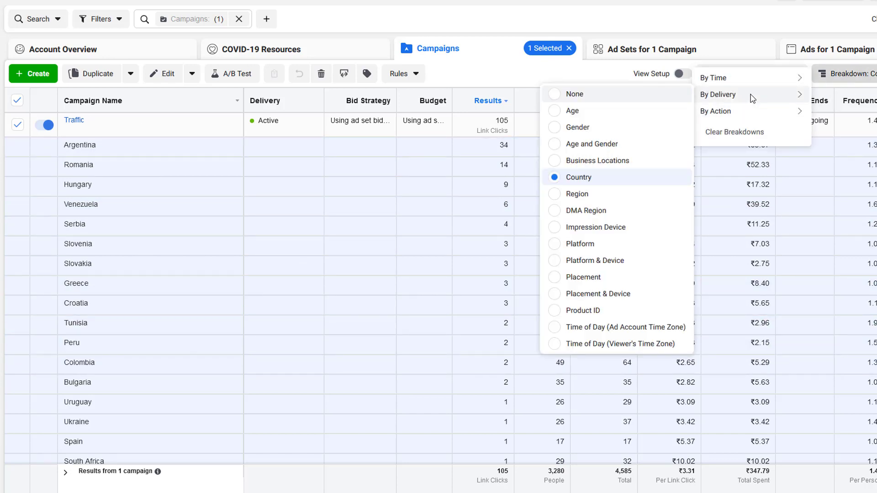
left_click(578, 127)
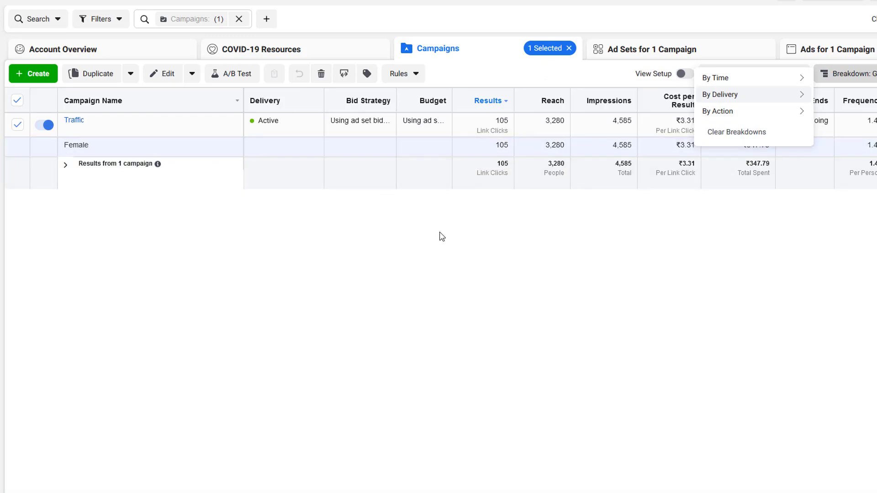
left_click(565, 199)
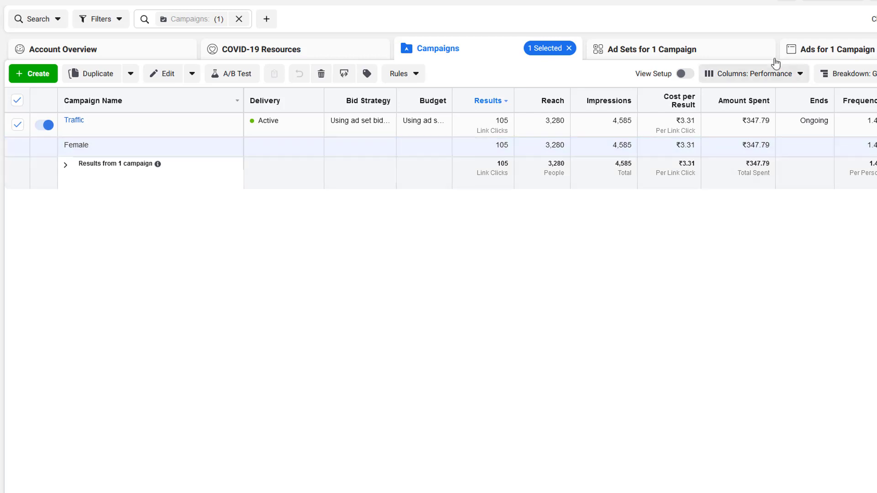
Change the Traffic campaign's delivery breakdown to Age.
left_click(851, 76)
mouse_move(769, 97)
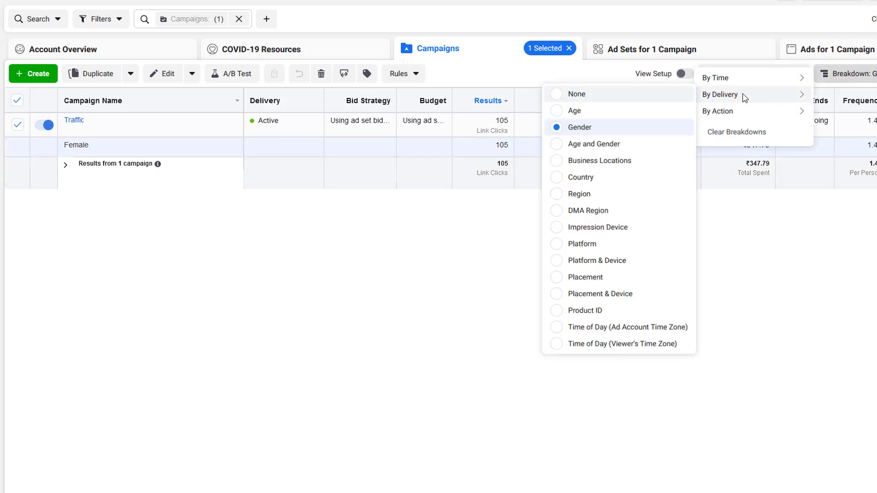
left_click(602, 114)
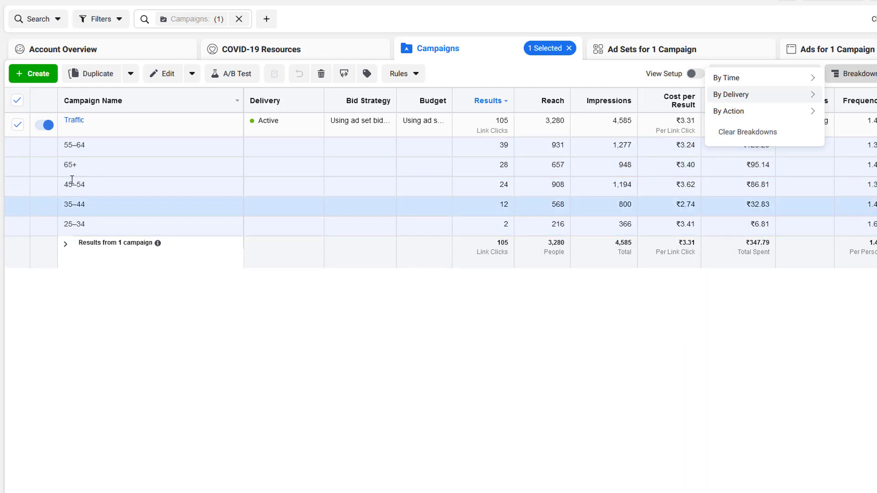
Change the Traffic campaign's delivery breakdown to Placement and review the results for each placement.
left_click(694, 381)
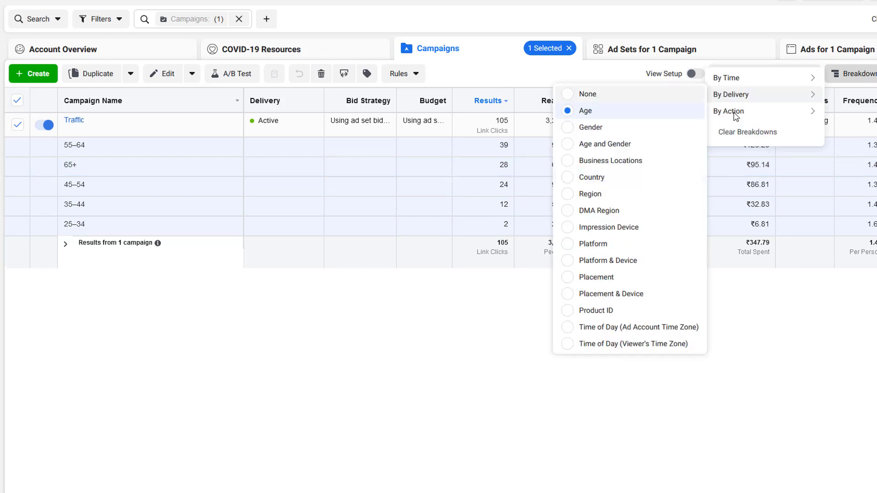
left_click(598, 278)
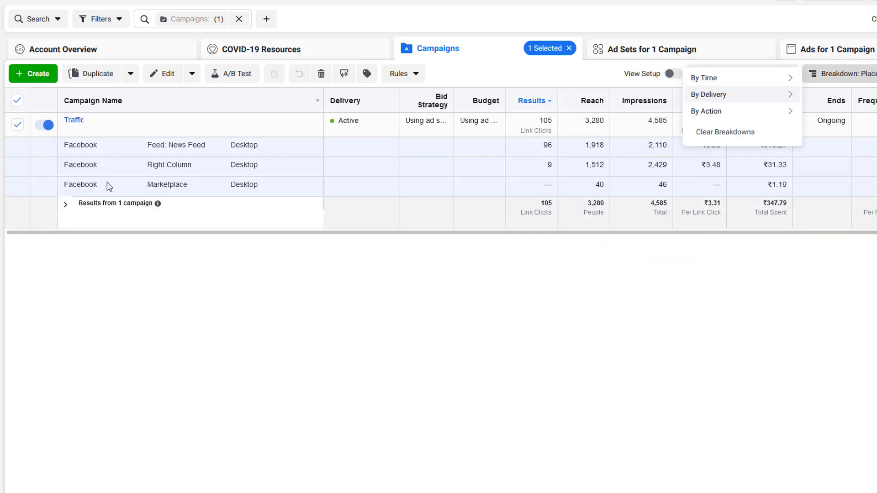
left_click(241, 188)
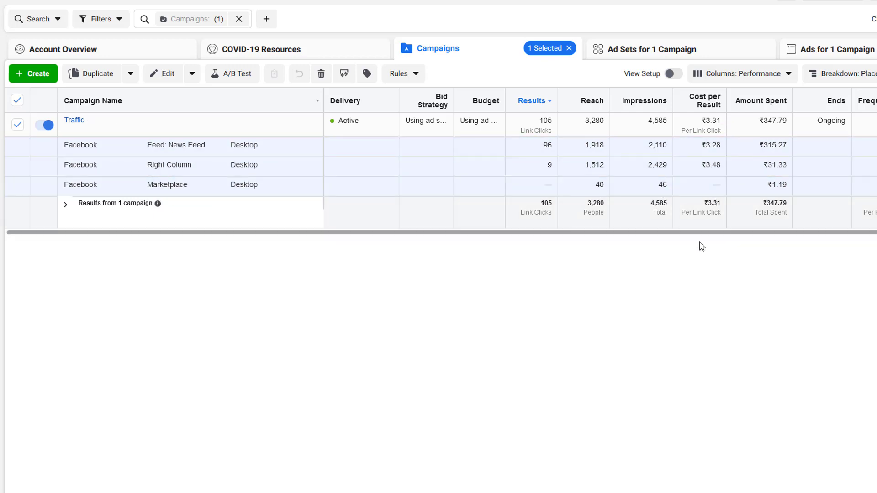
scroll(701, 235, "right", 1)
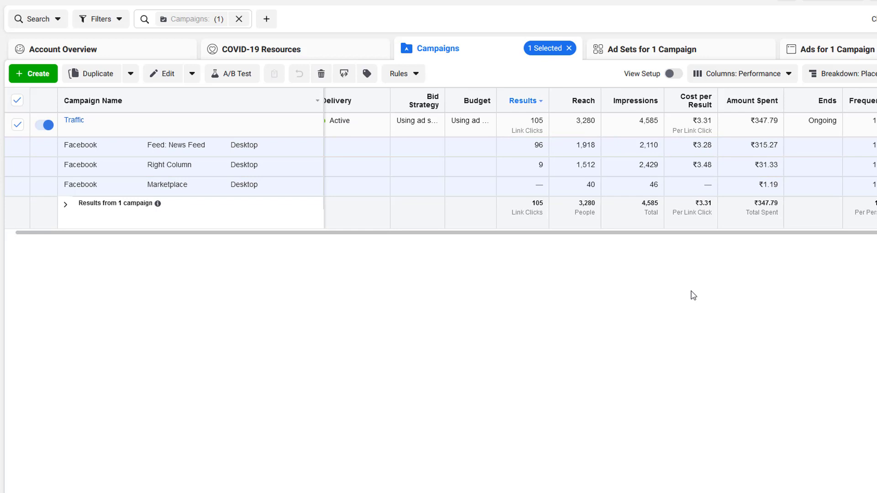